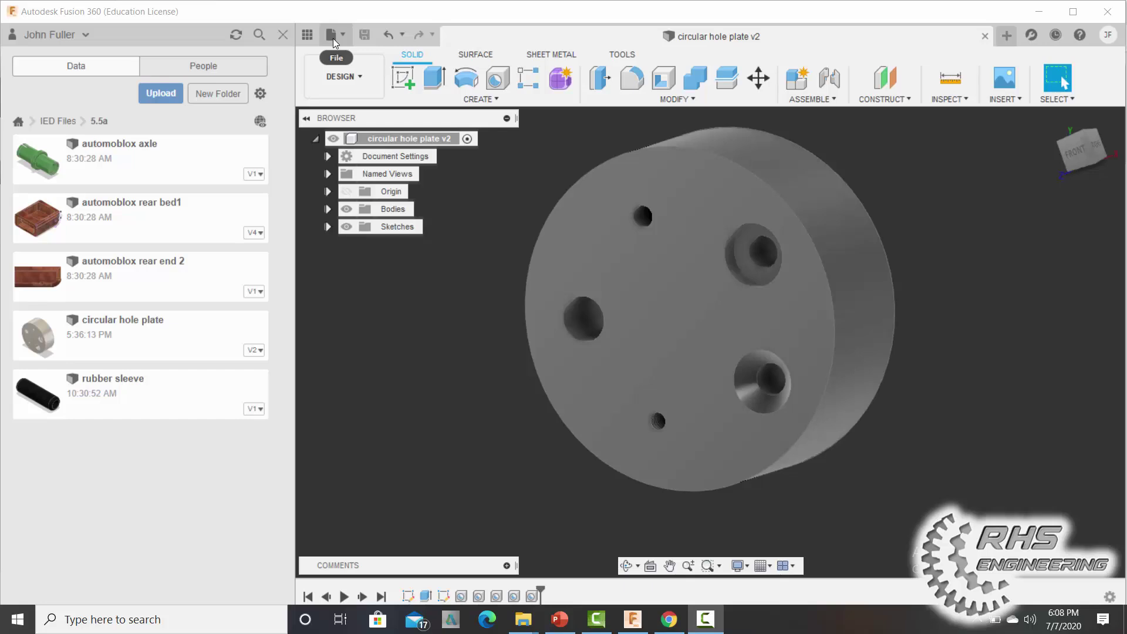
Create a new design and start a sketch on the front (XY) origin plane
left_click(333, 37)
left_click(345, 59)
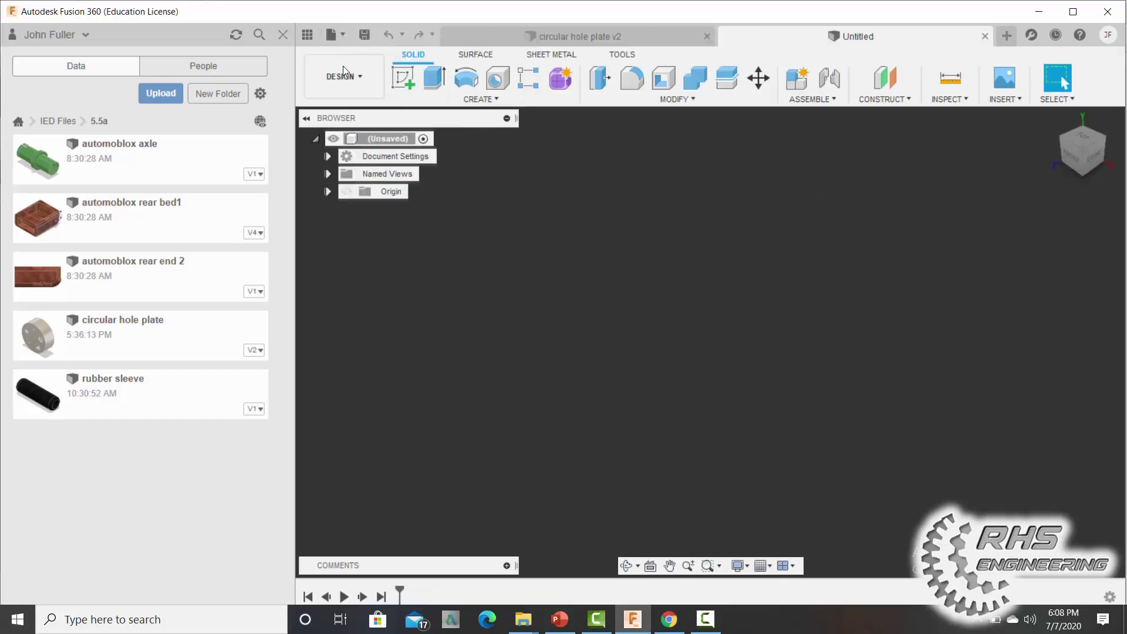
left_click(401, 77)
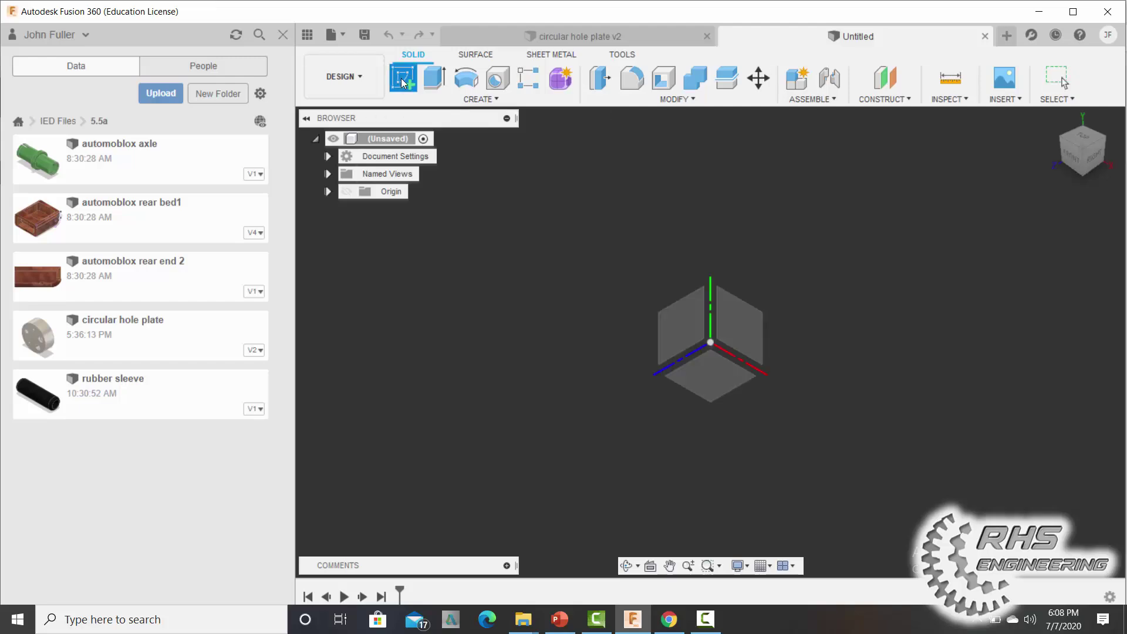
left_click(733, 331)
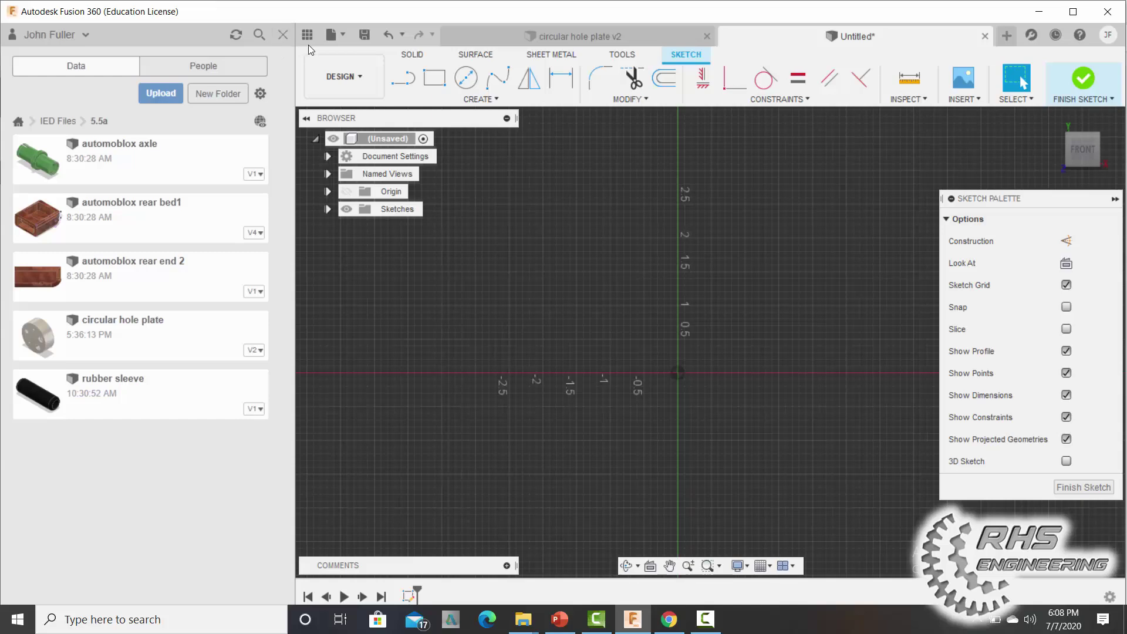
Save the design as "circular hole plate2" in the IED Files 5.5a folder and hide the data panel
left_click(332, 34)
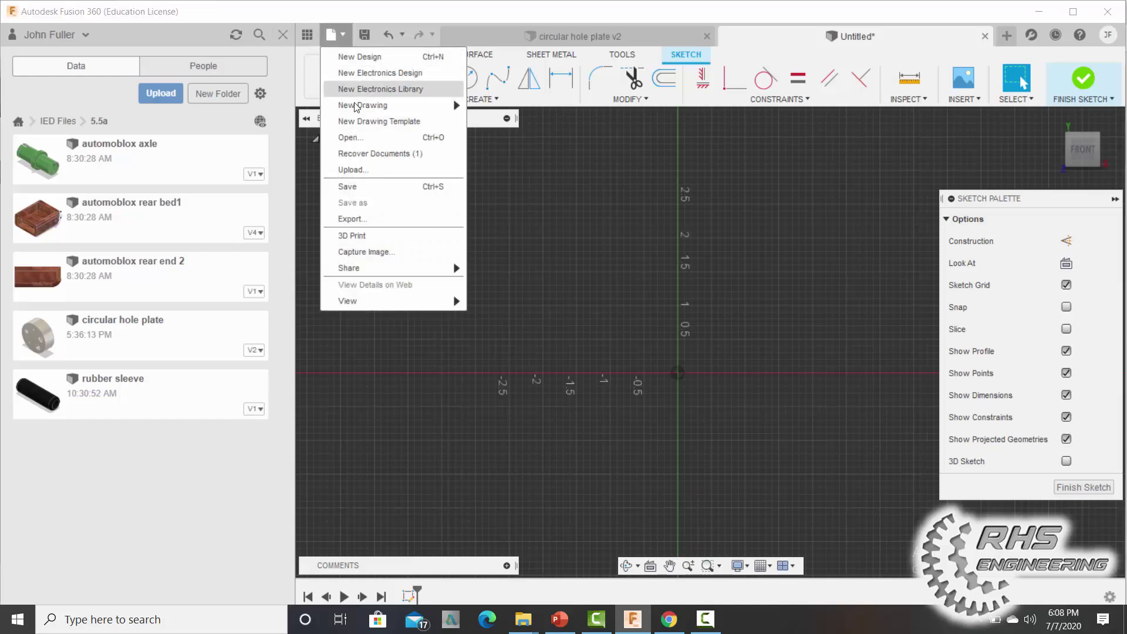
left_click(364, 187)
type("c")
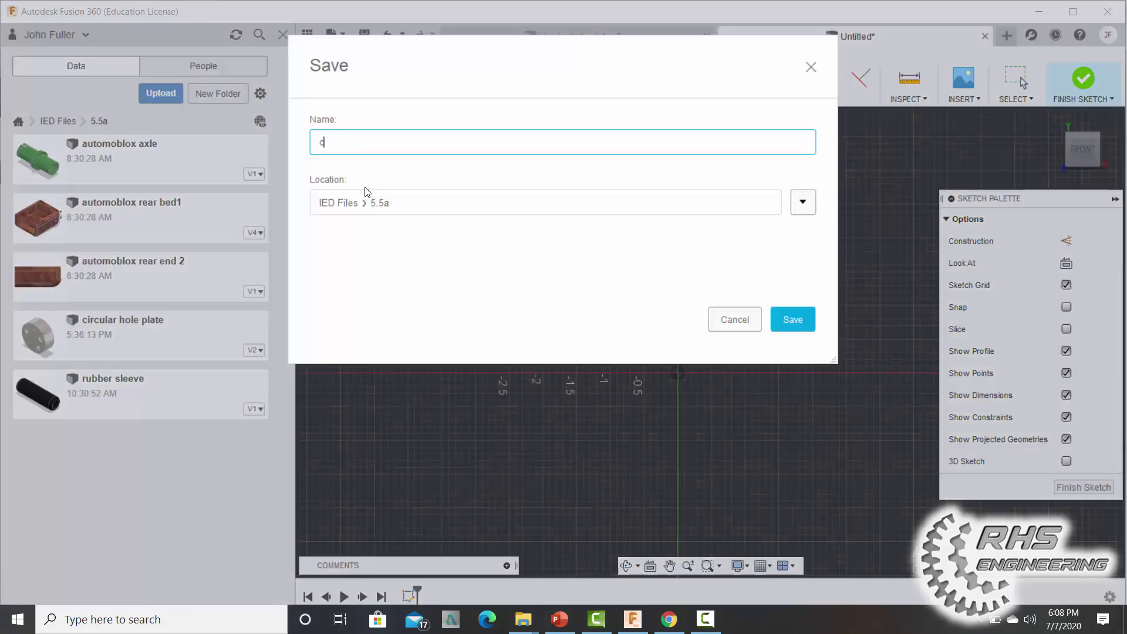
type("ircular hole plate2")
left_click(790, 320)
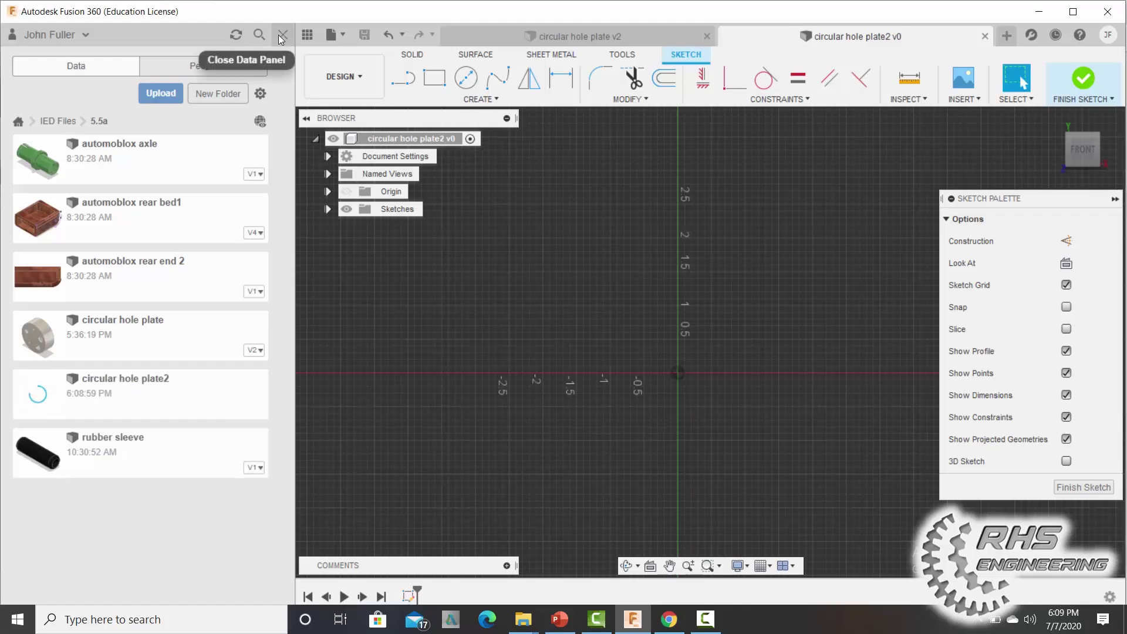
left_click(280, 39)
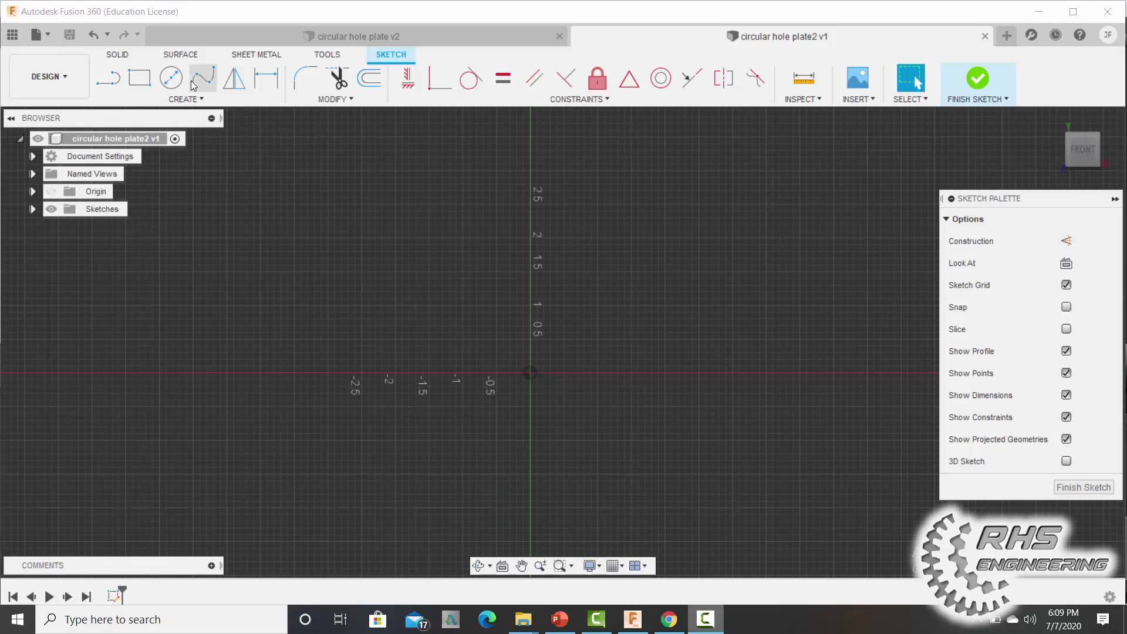
Draw a 4 in diameter circle centred on the origin and finish the sketch
left_click(172, 82)
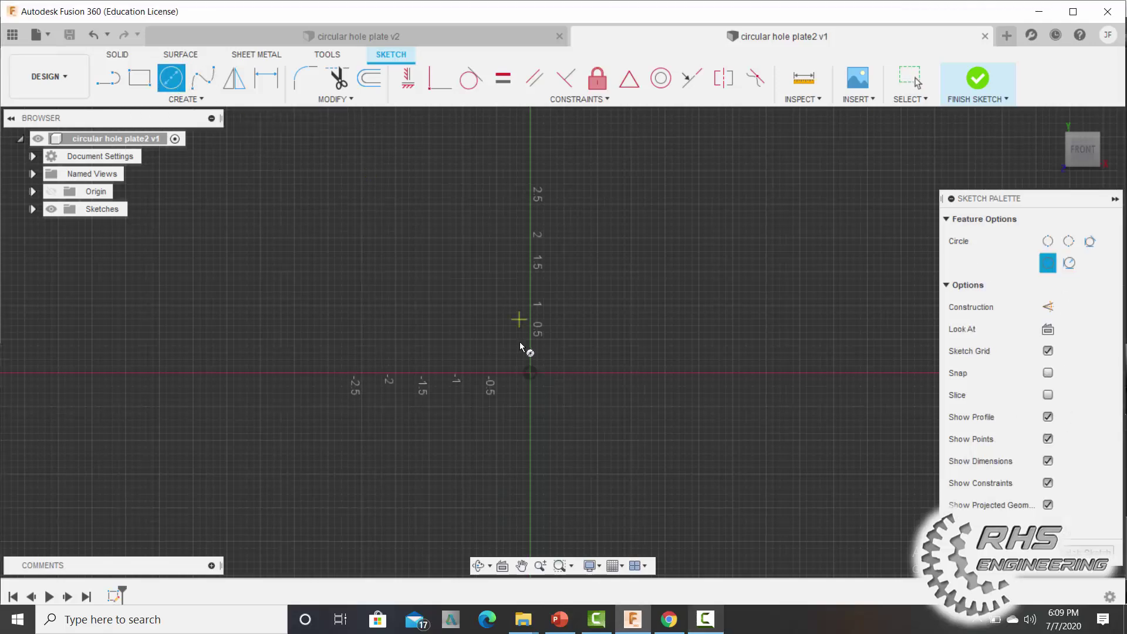
left_click(536, 370)
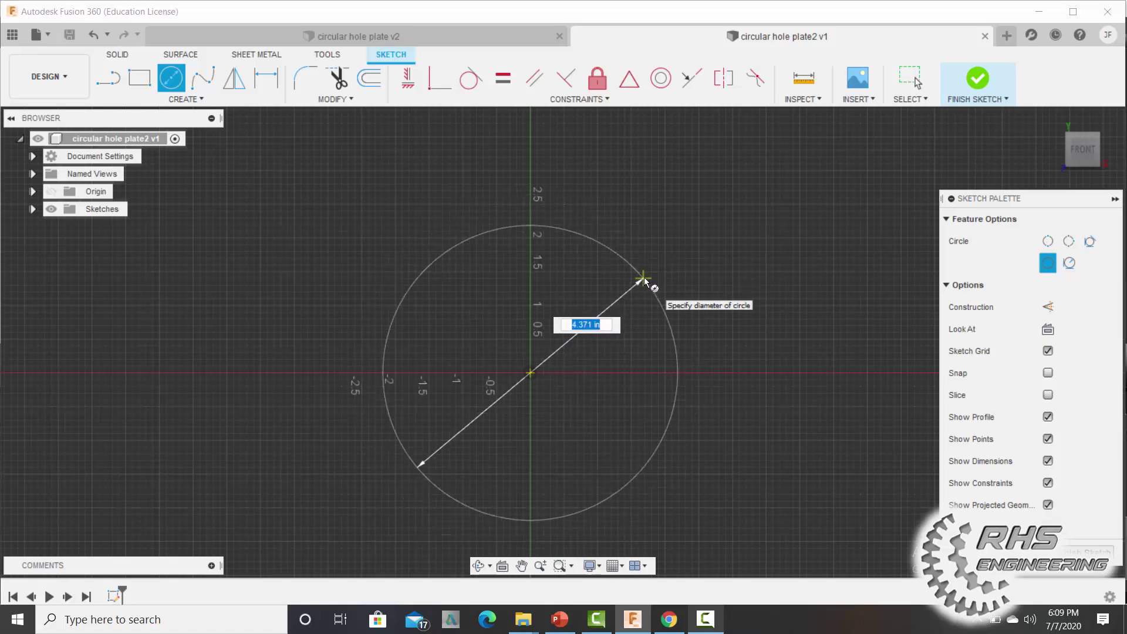
type("4")
key("Return")
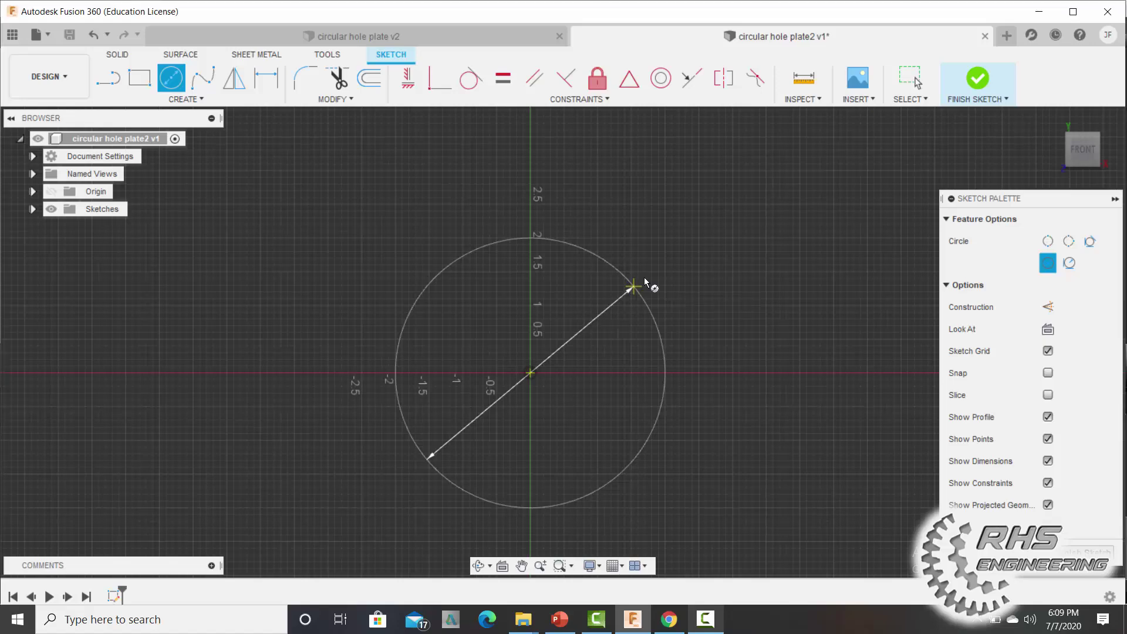
key("Escape")
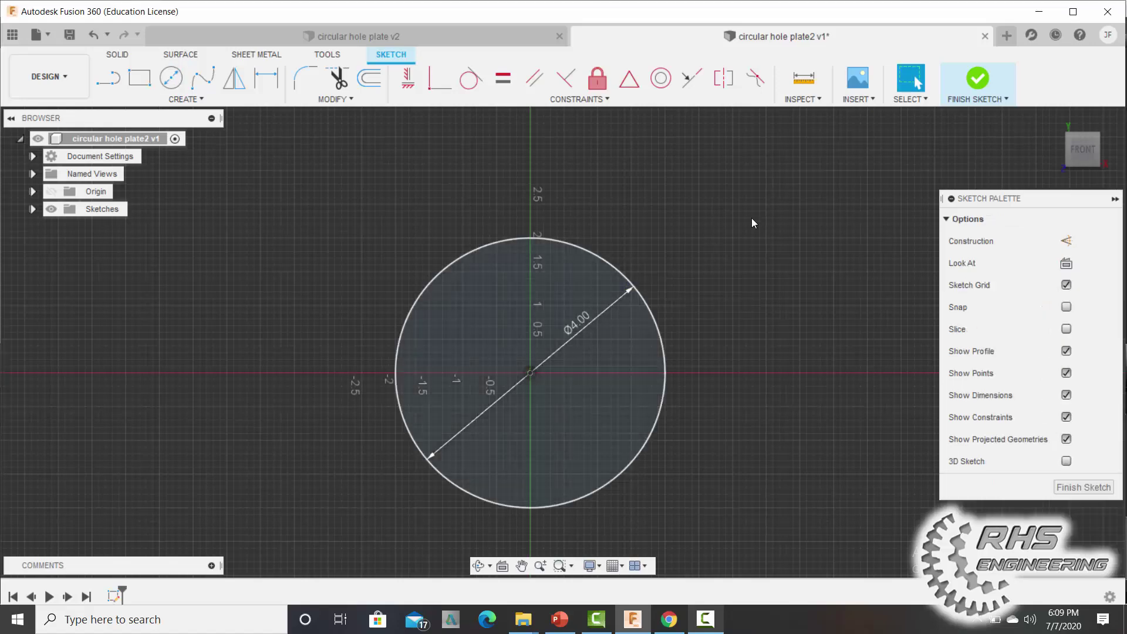
left_click(976, 79)
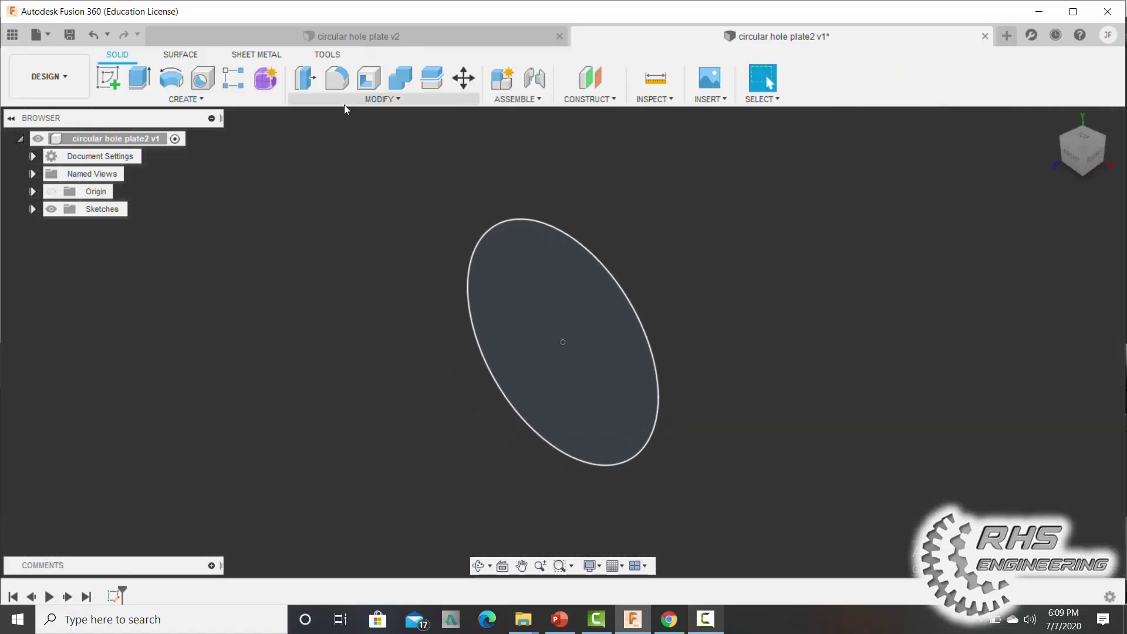
Extrude the circular profile to one side as a new solid body, forming the plate
left_click(139, 78)
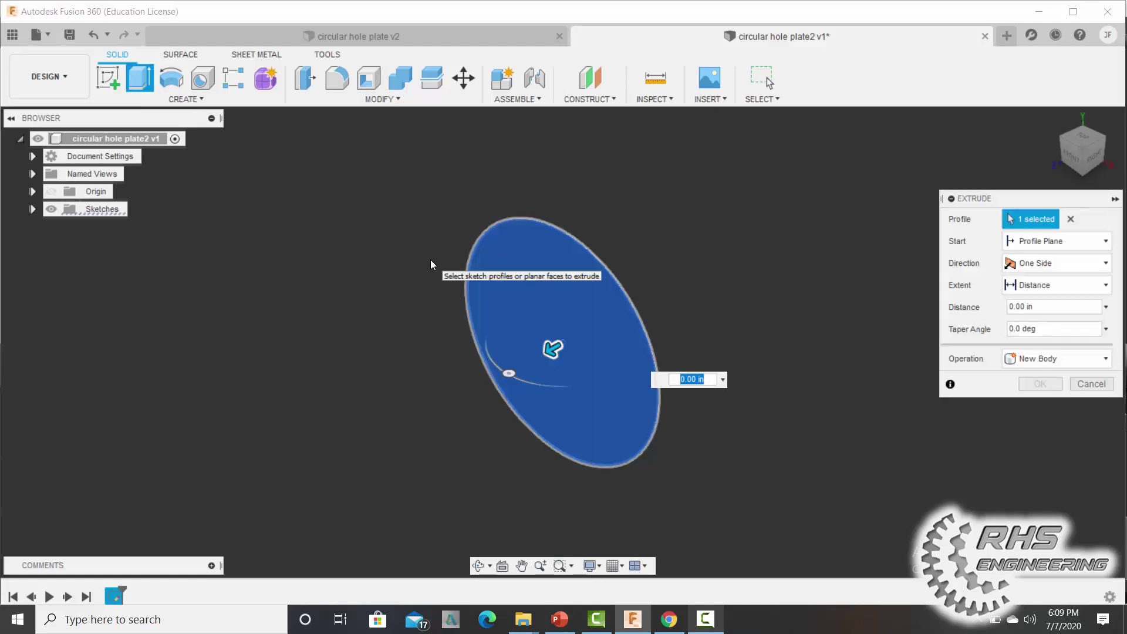
type("1.")
key("Return")
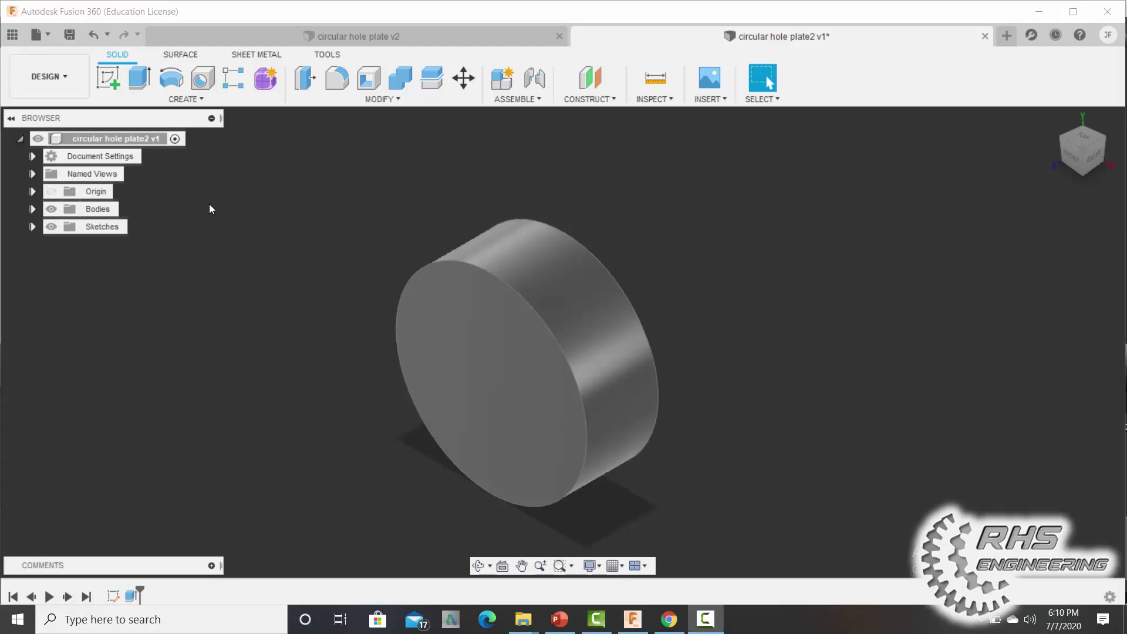
On the plate's front face, sketch a 2.5 in diameter construction circle centred on the origin, and turn construction mode back off
left_click(110, 78)
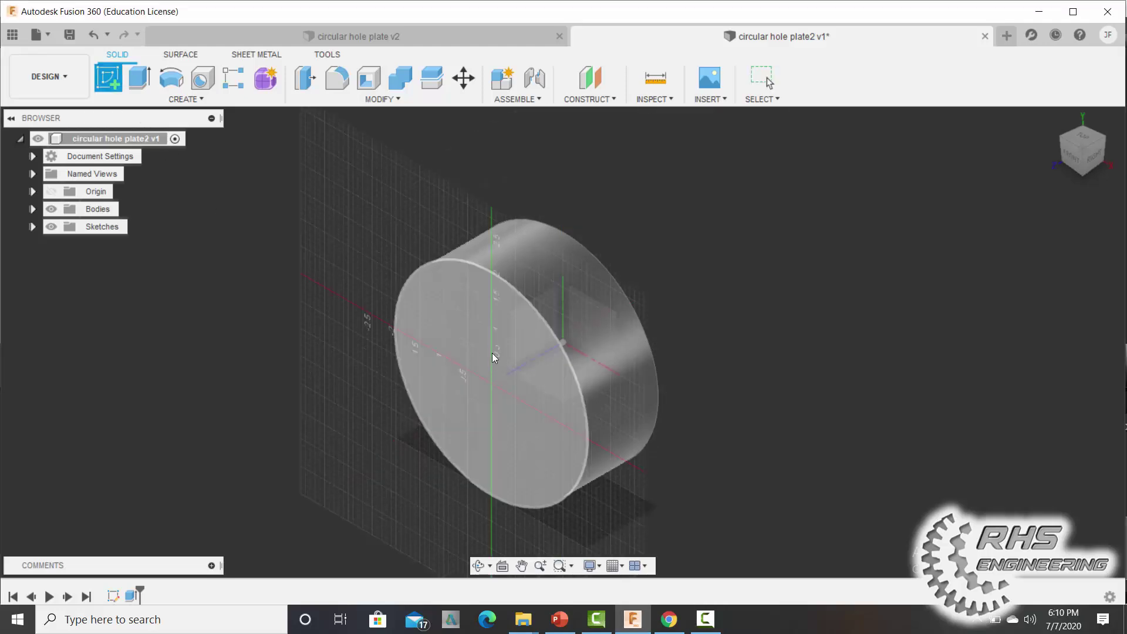
left_click(452, 319)
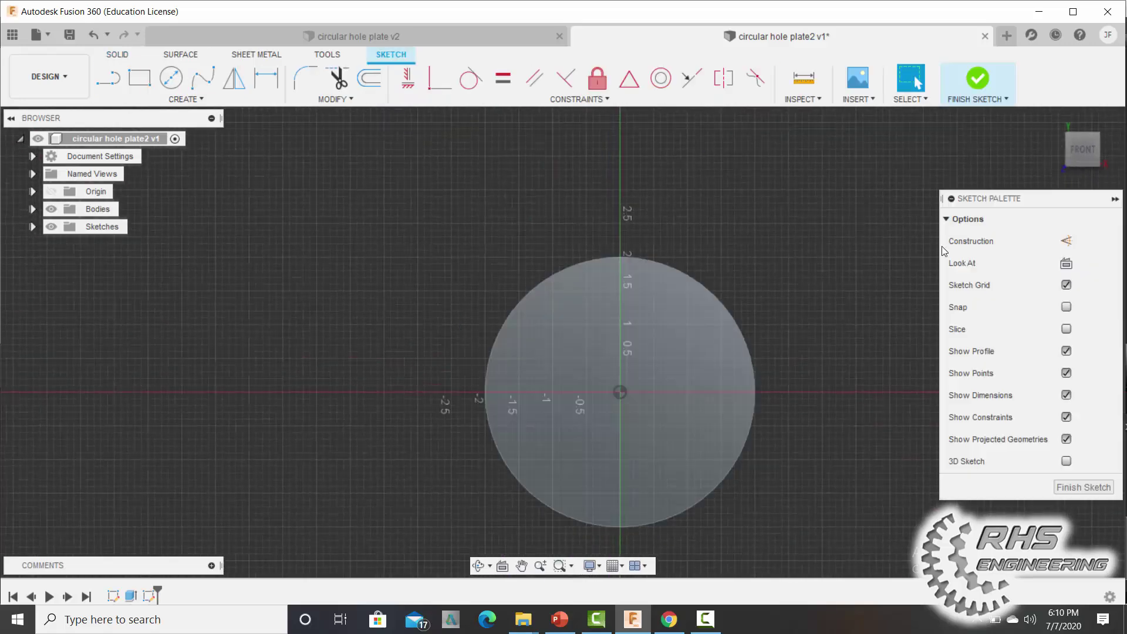
left_click(1066, 241)
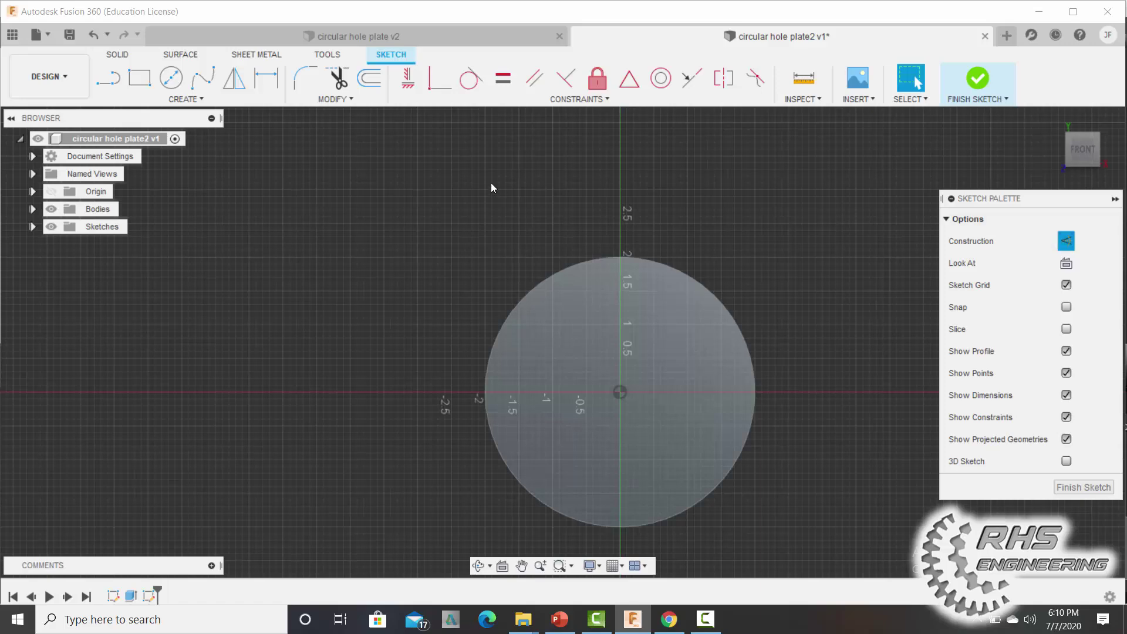
left_click(171, 78)
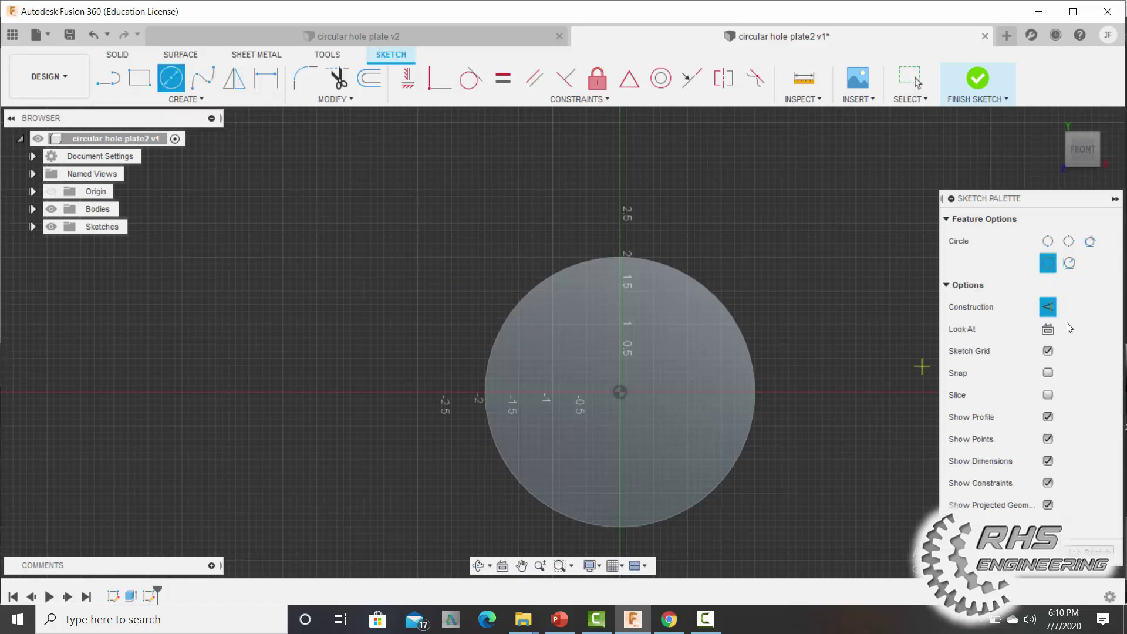
left_click(621, 392)
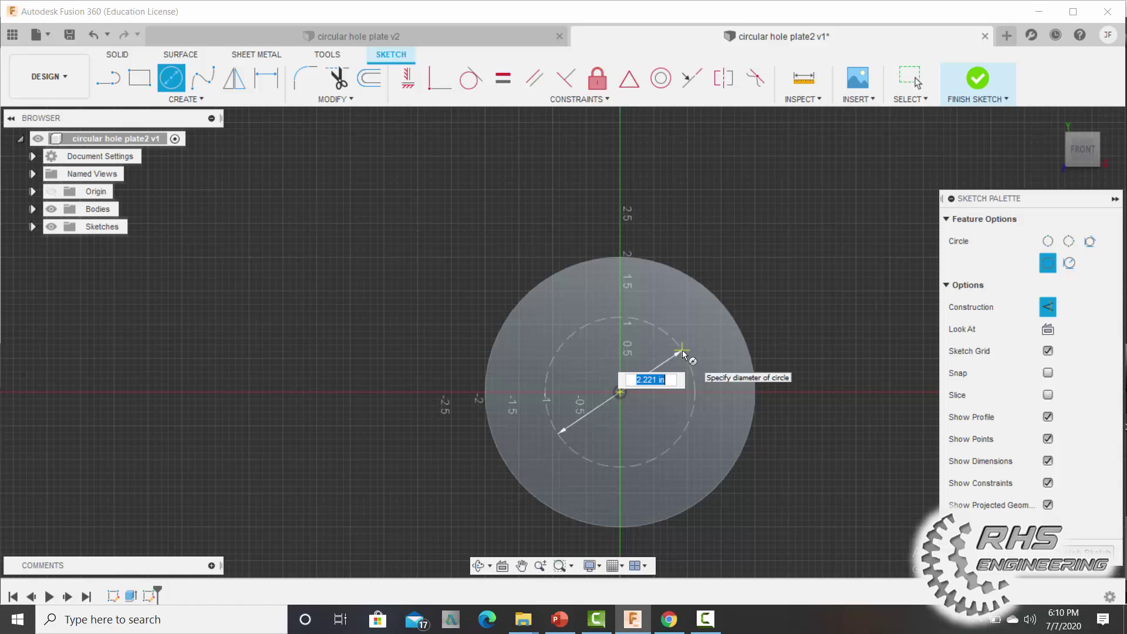
type("2.5")
key("Return")
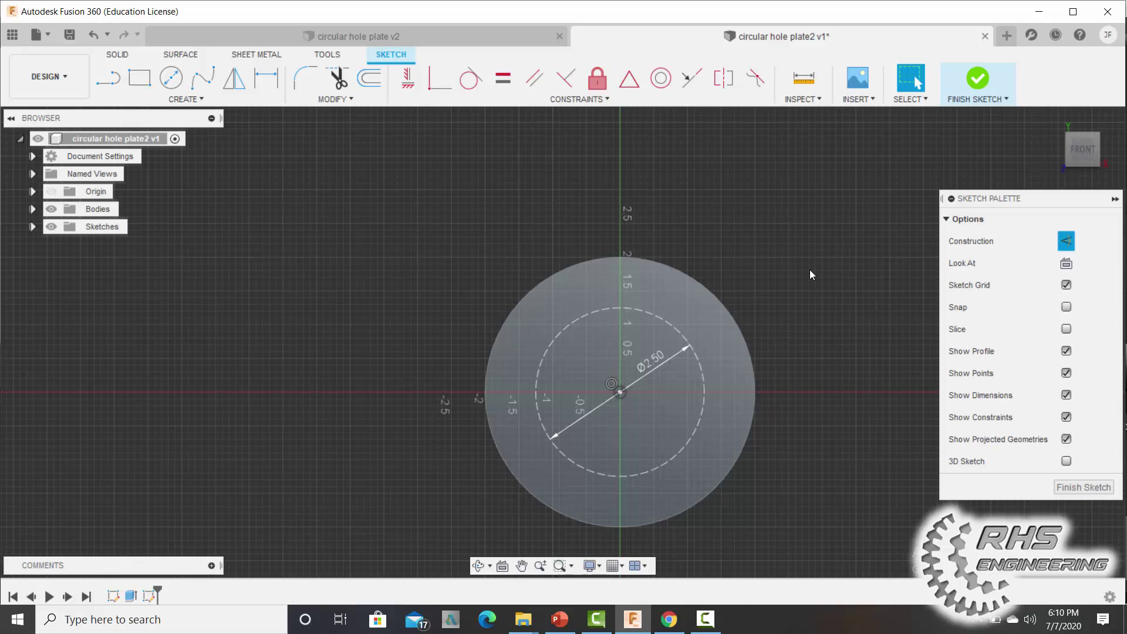
left_click(1066, 239)
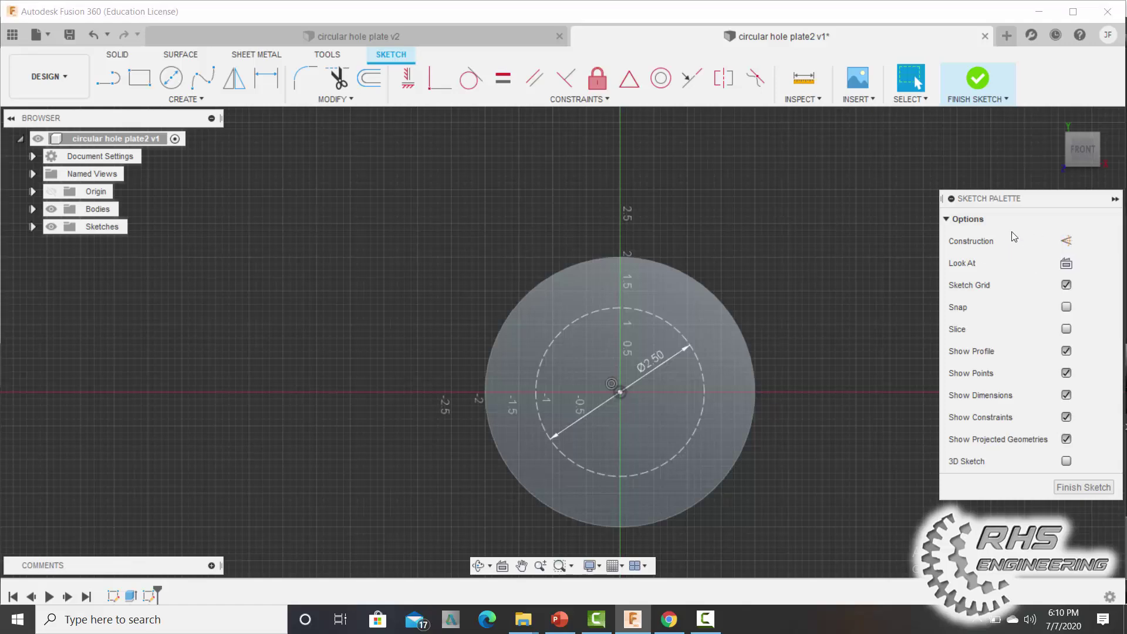
Place a sketch point at the top of the construction circle, on the vertical axis
left_click(187, 99)
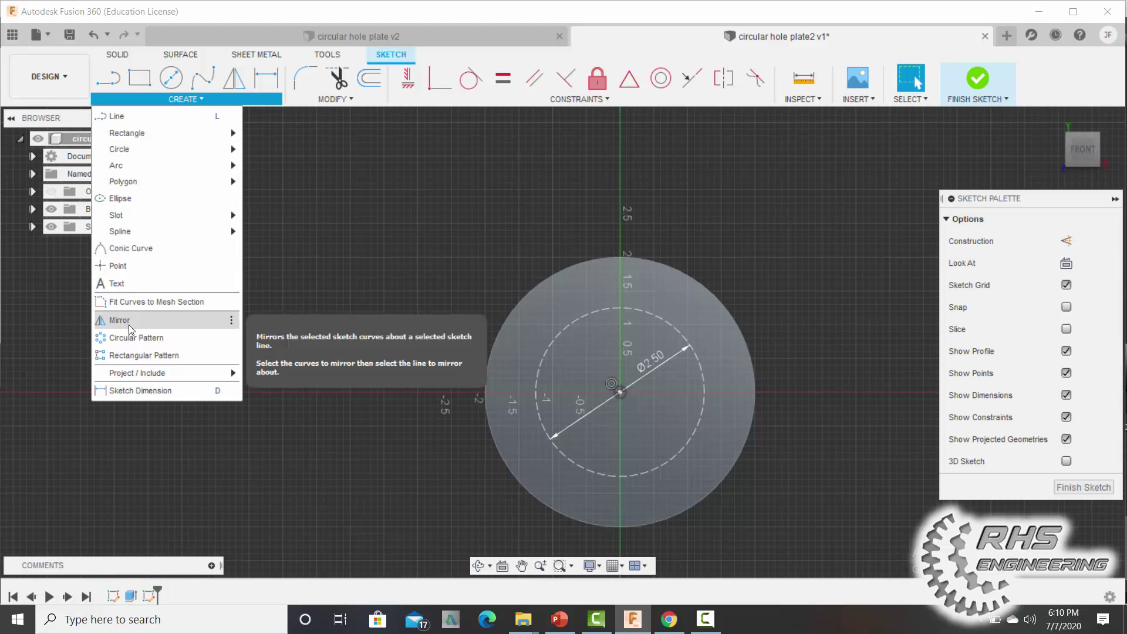
left_click(134, 269)
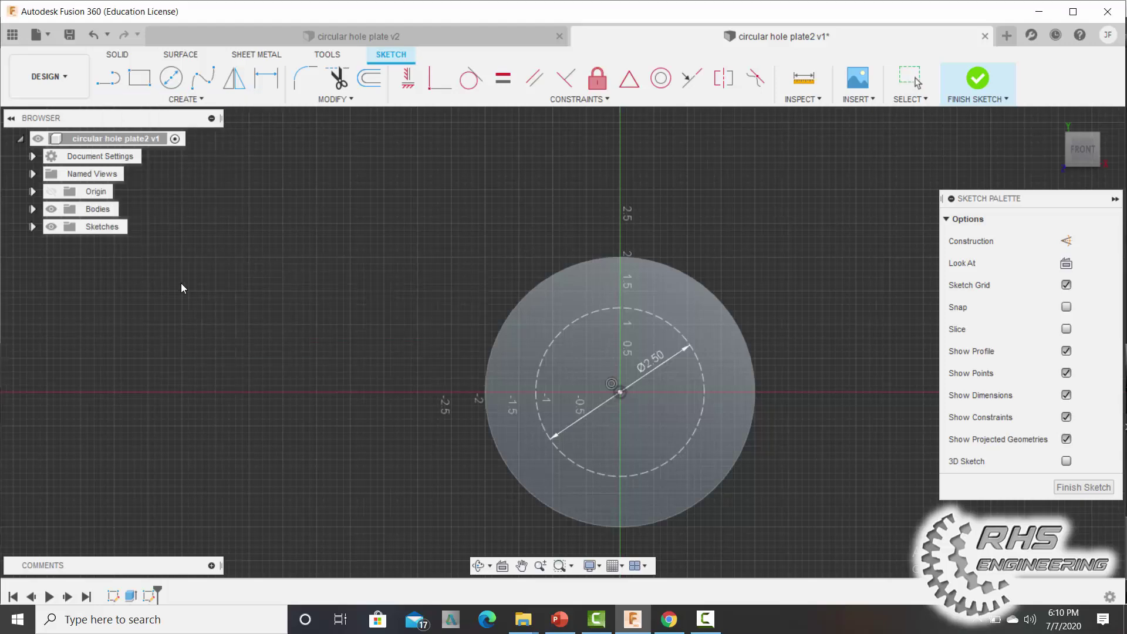
left_click(621, 308)
key("Escape")
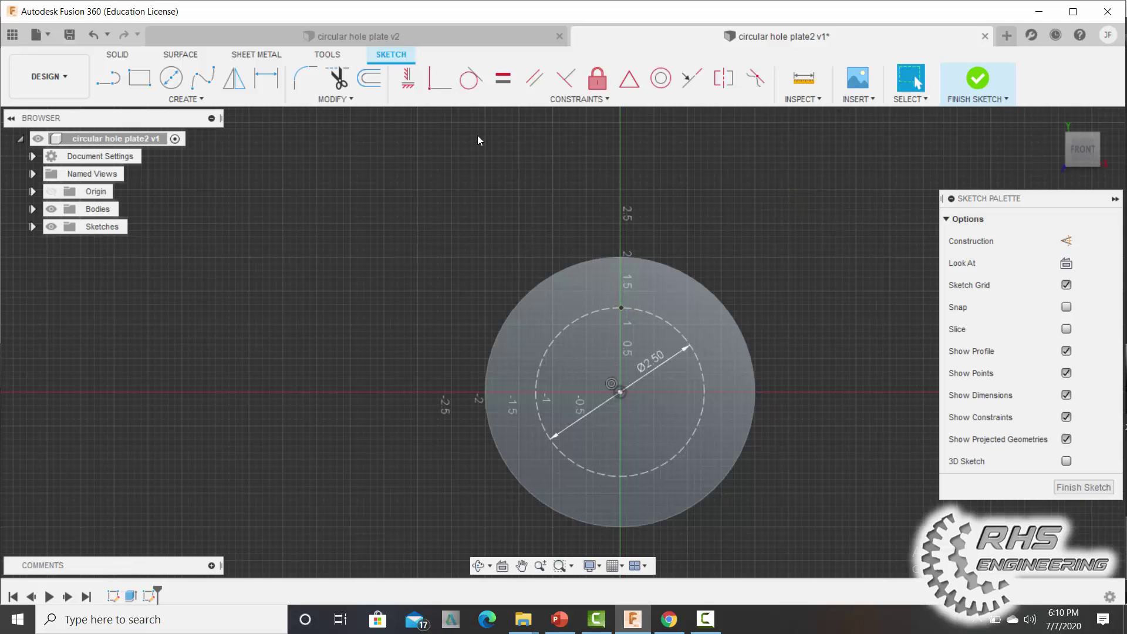
Circular-pattern the sketch point around the plate's centre with a quantity of 5 over the full circle, and finish the sketch
left_click(322, 100)
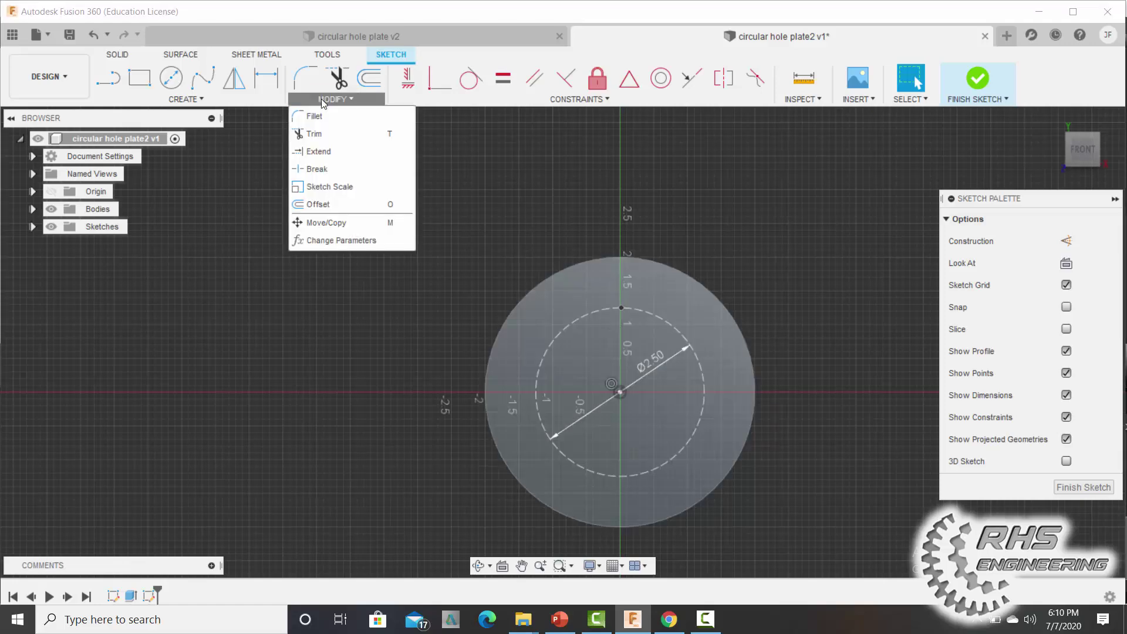
left_click(213, 101)
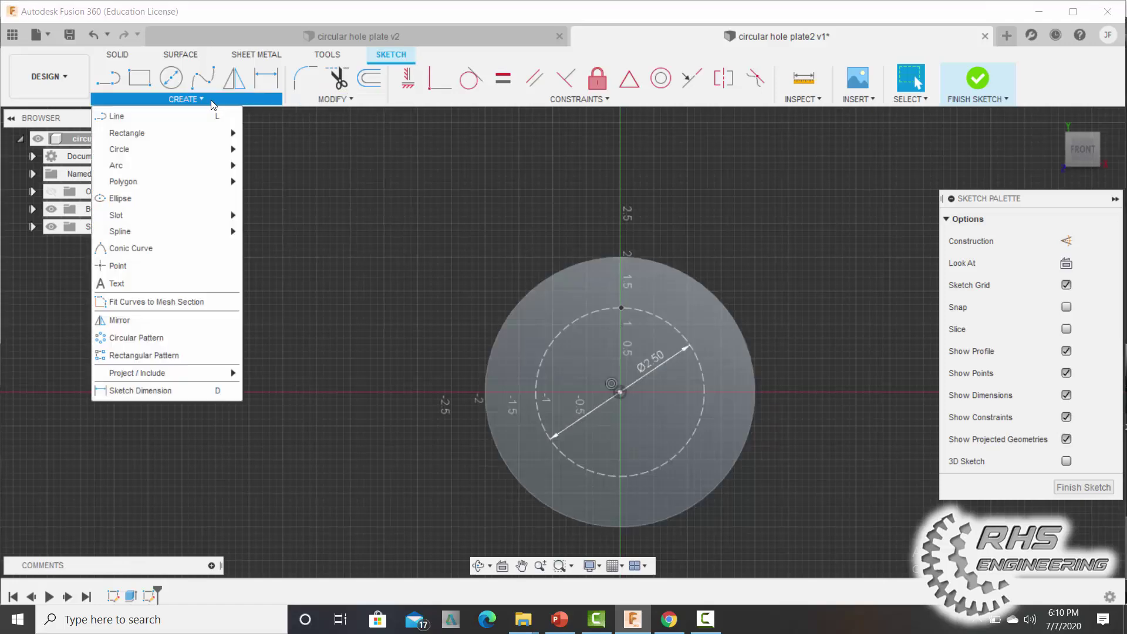
left_click(132, 339)
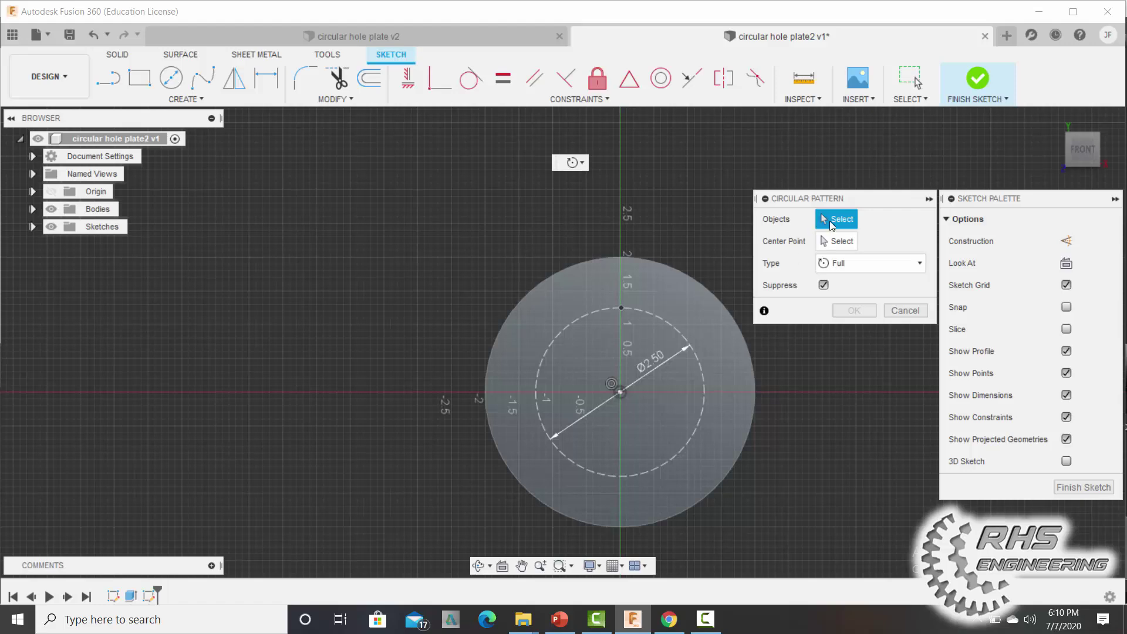
left_click(621, 308)
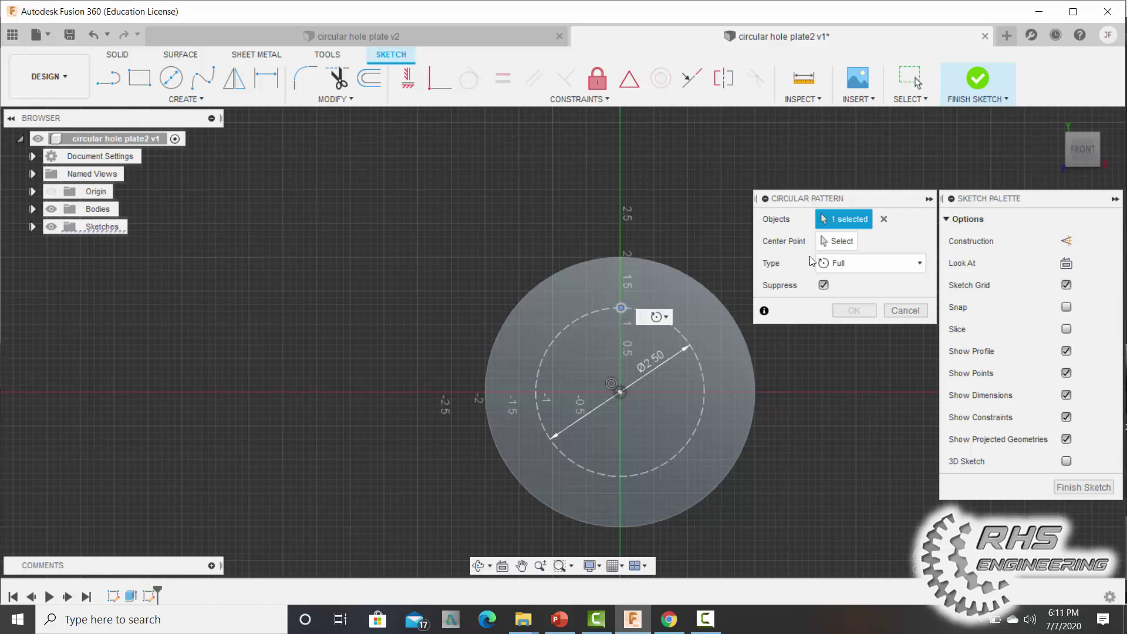
left_click(825, 242)
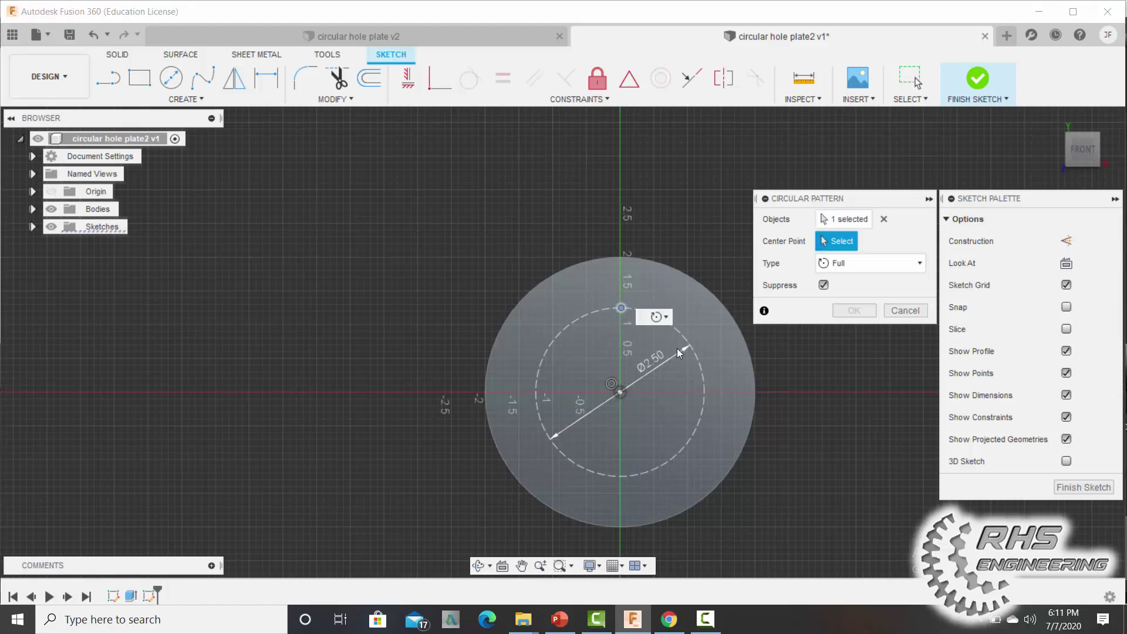
left_click(621, 391)
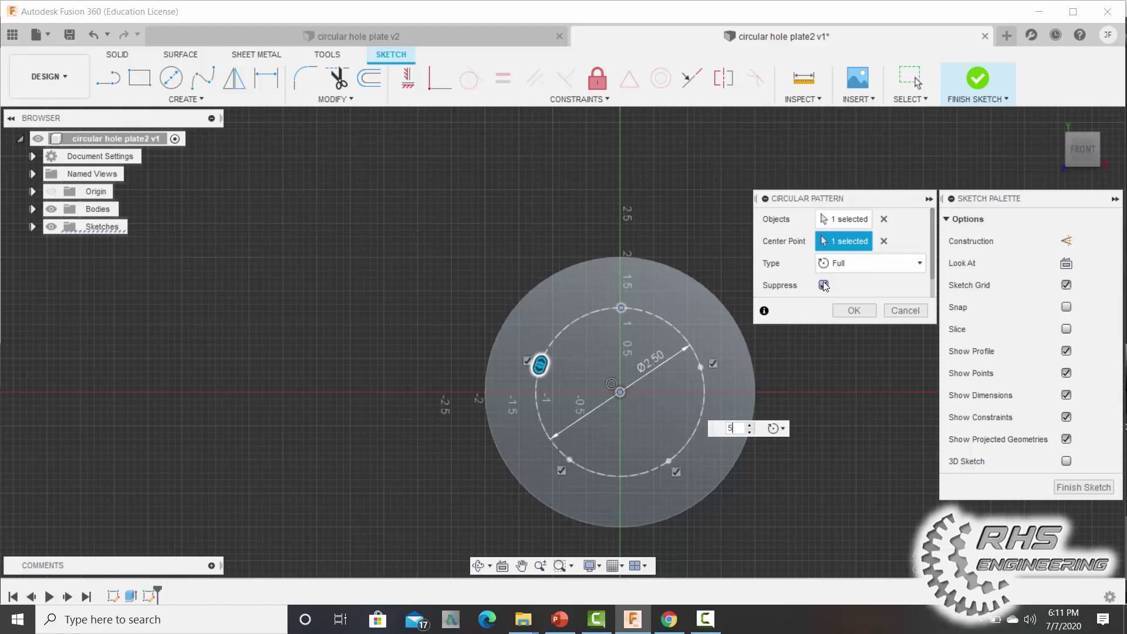
left_click(846, 311)
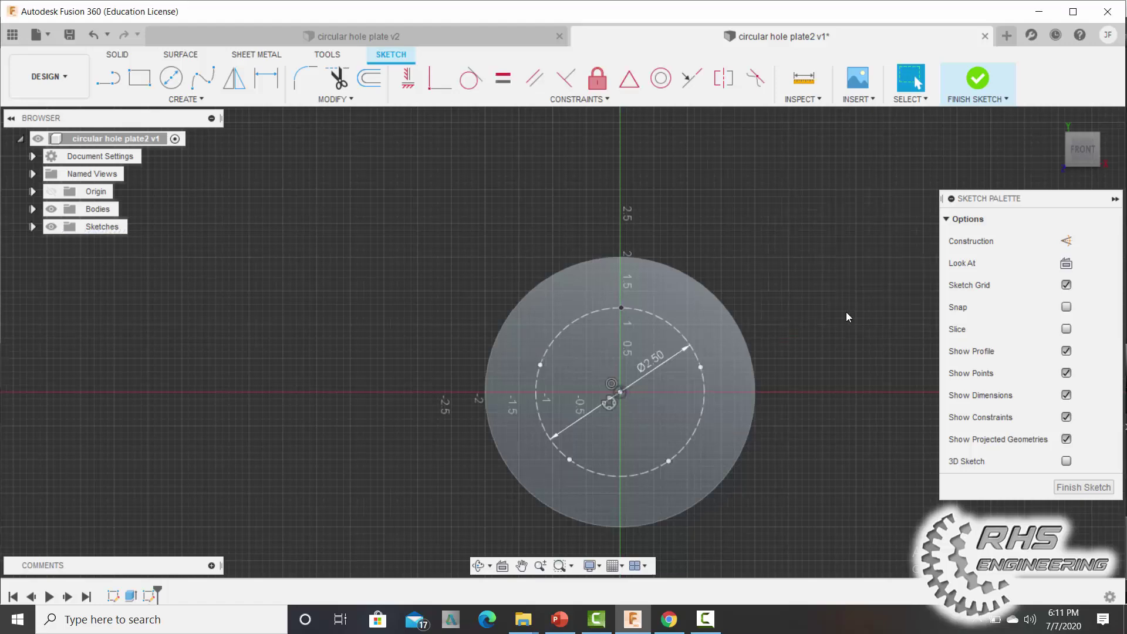
left_click(979, 80)
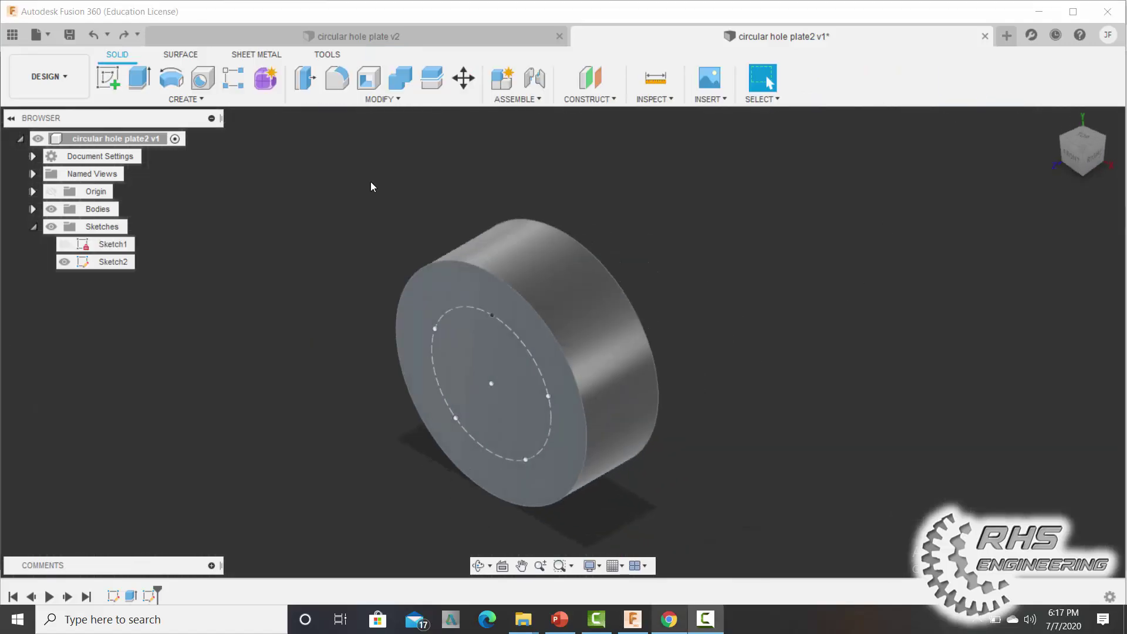
Create a simple 0.25 in diameter hole through all at the top sketch point on the construction circle
left_click(201, 85)
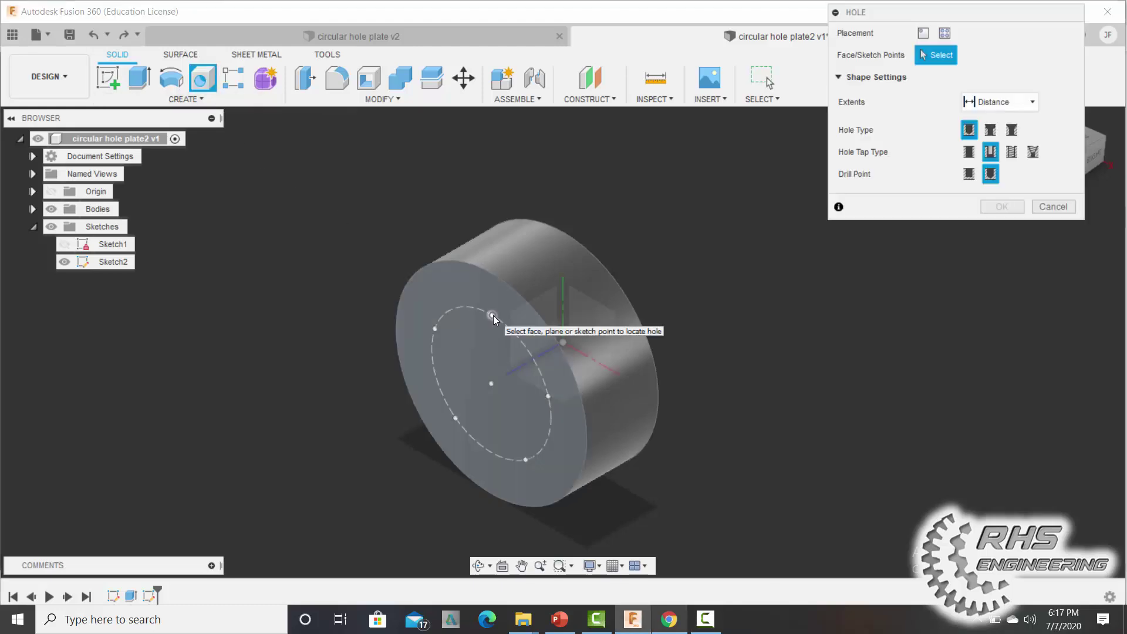
left_click(492, 317)
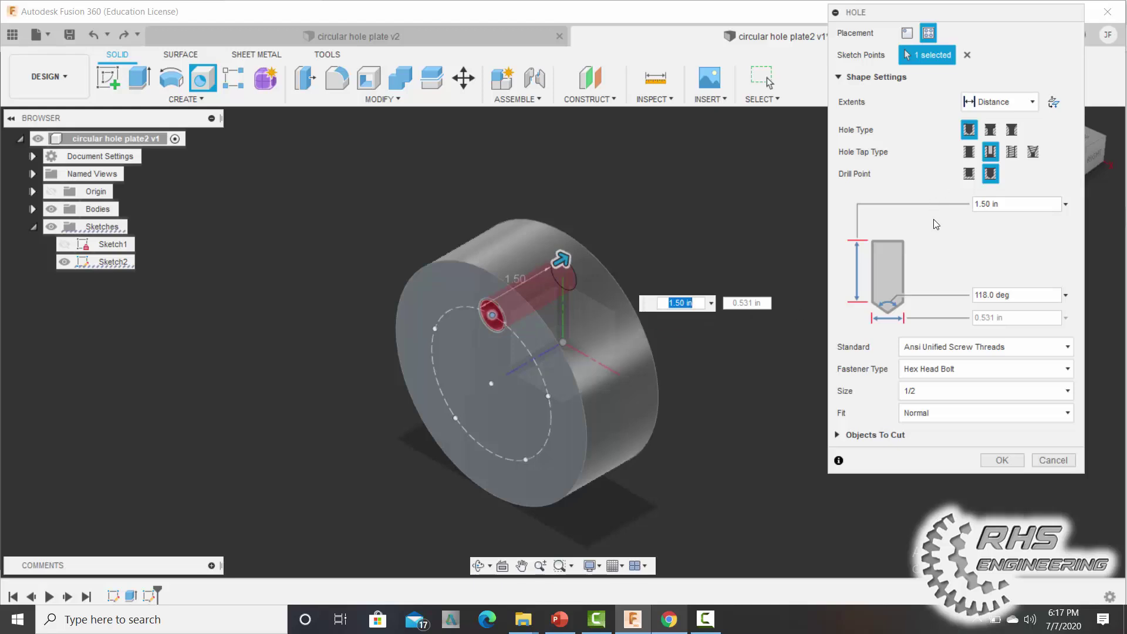
left_click(971, 154)
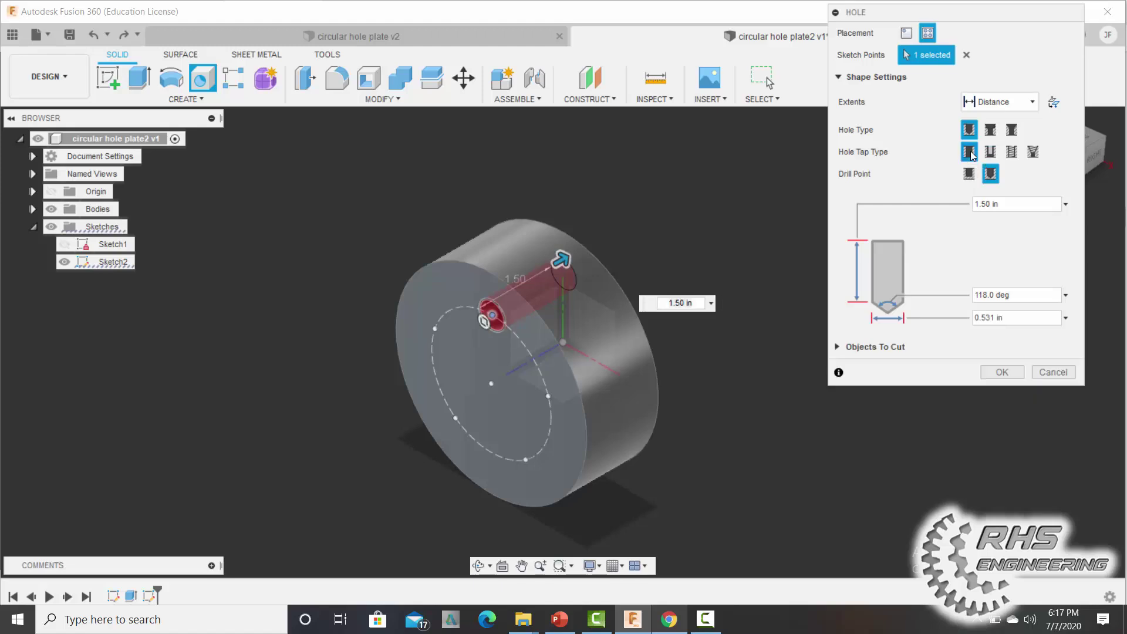
left_click(986, 103)
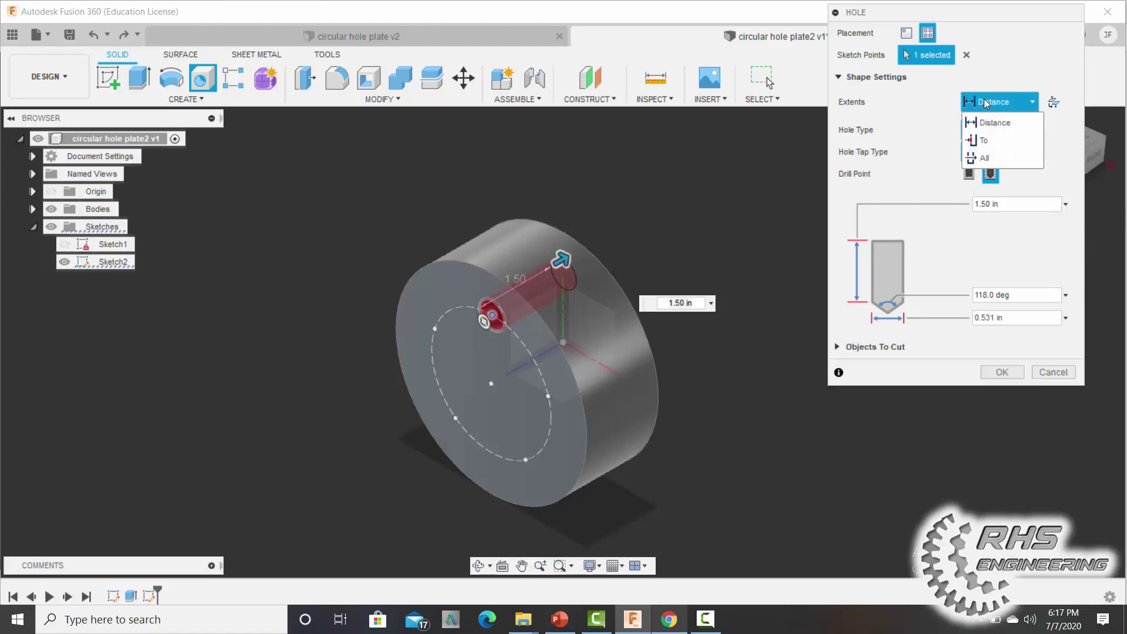
left_click(984, 159)
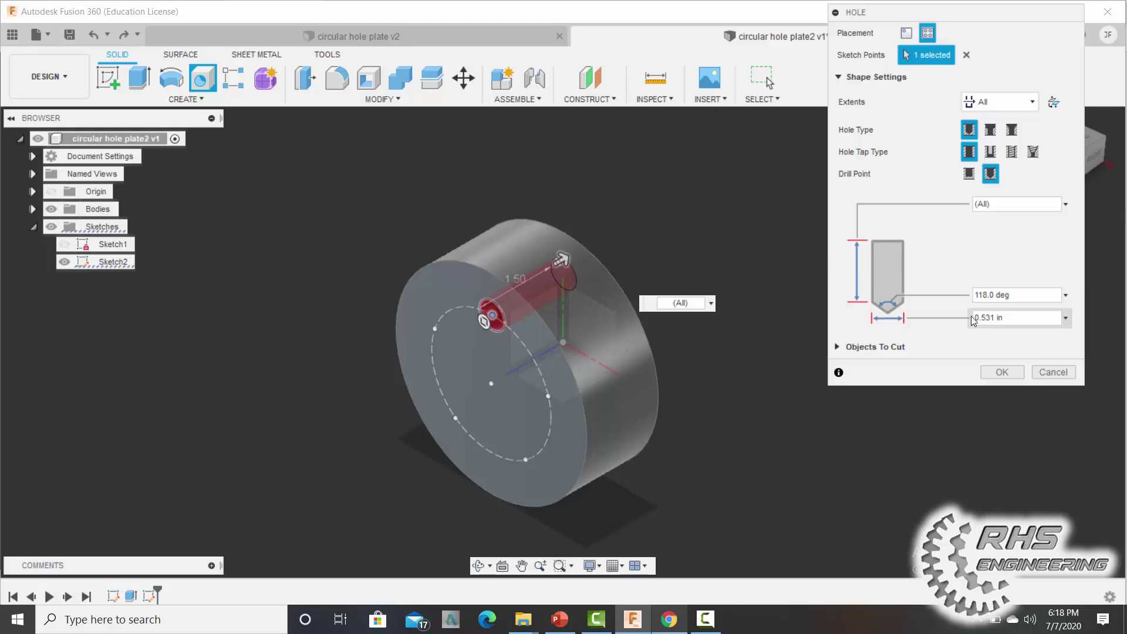
left_click_drag(1009, 318, 956, 320)
type(".25")
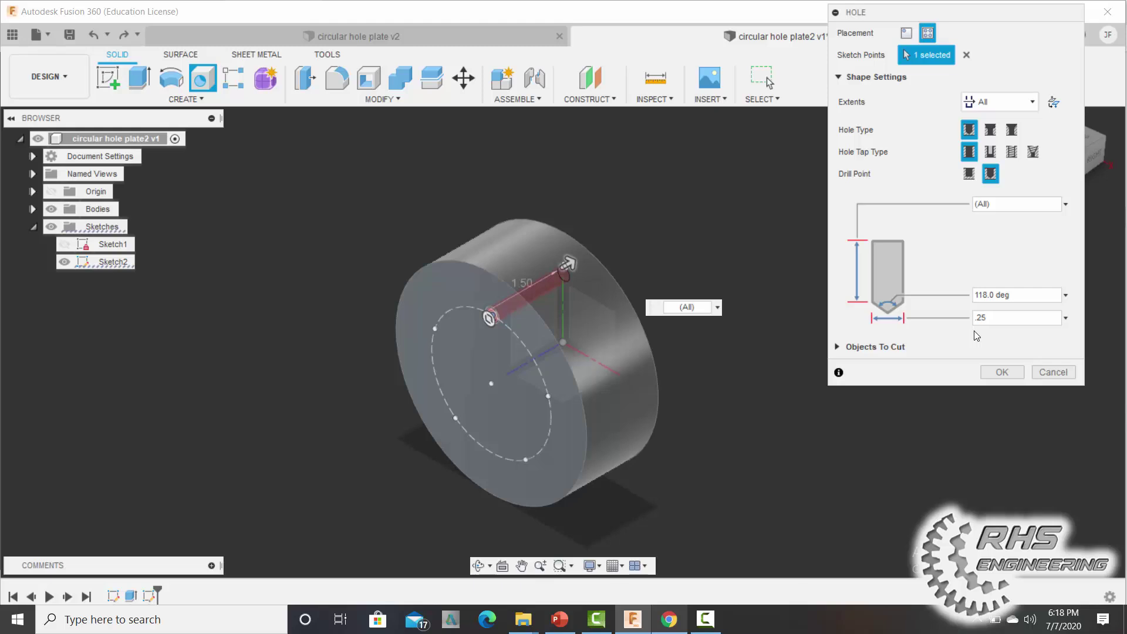
left_click(1002, 372)
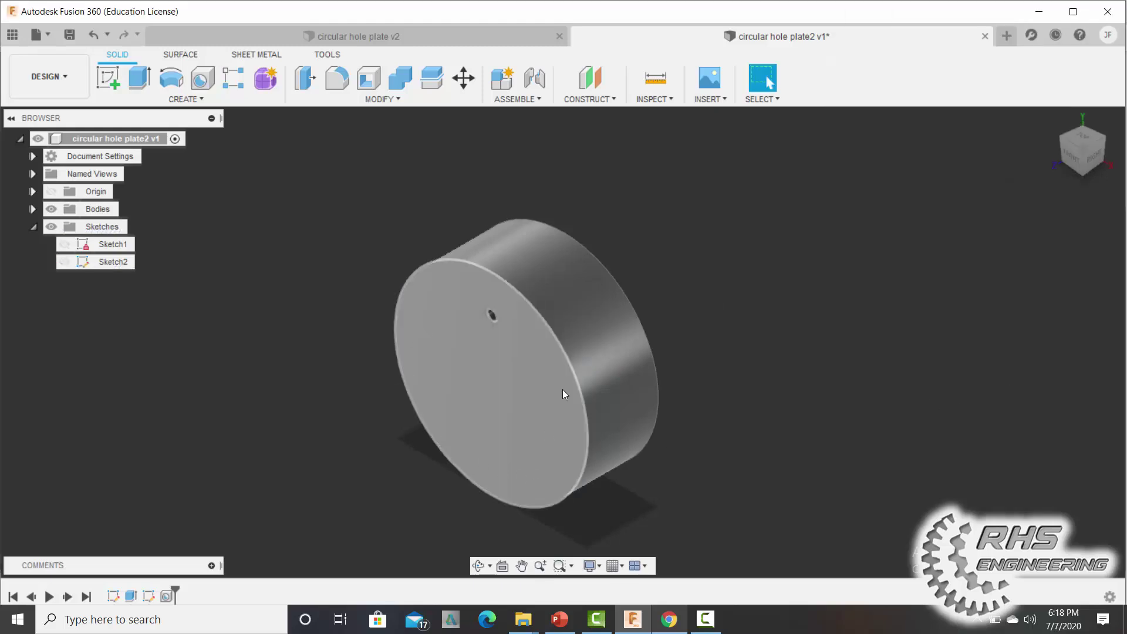
Make Sketch2 with the patterned points visible again and clear the selection
right_click(97, 267)
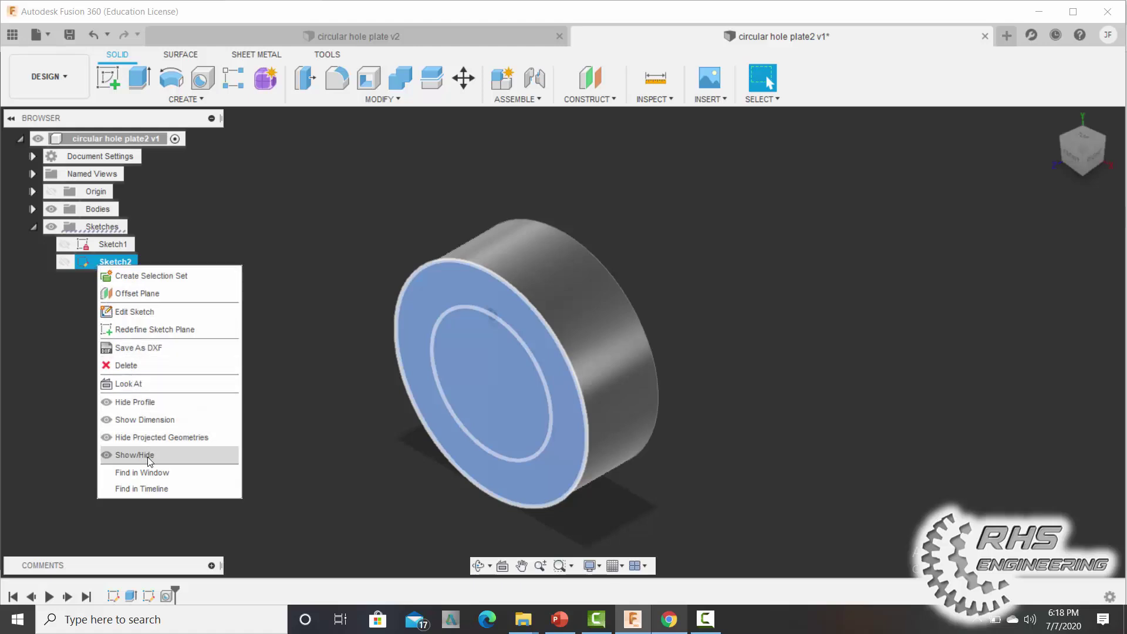
left_click(132, 455)
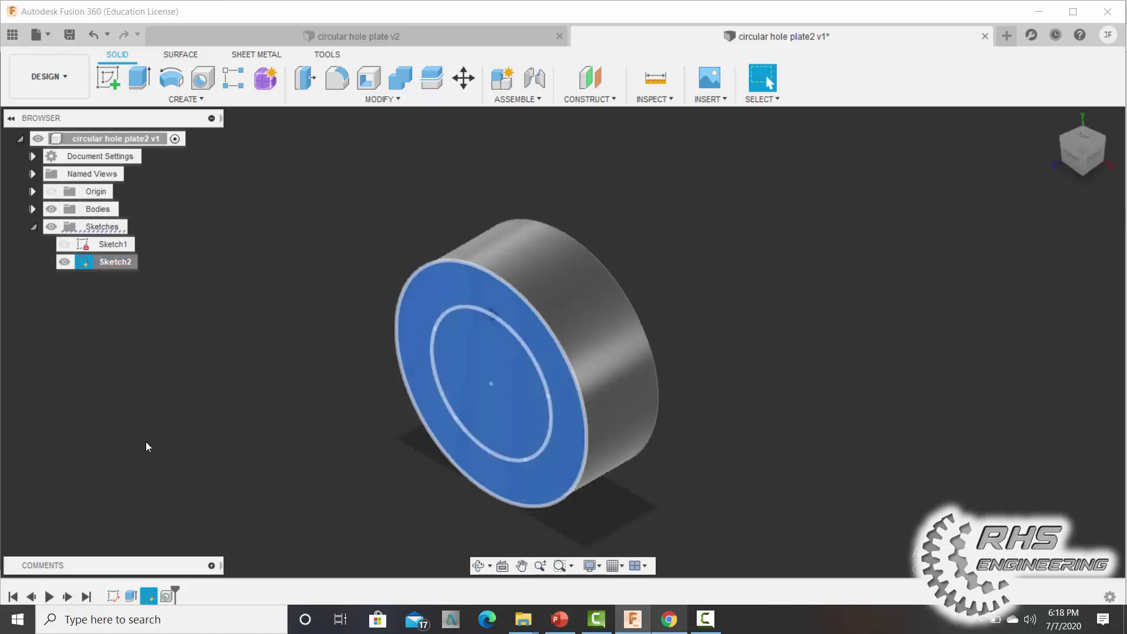
left_click(283, 324)
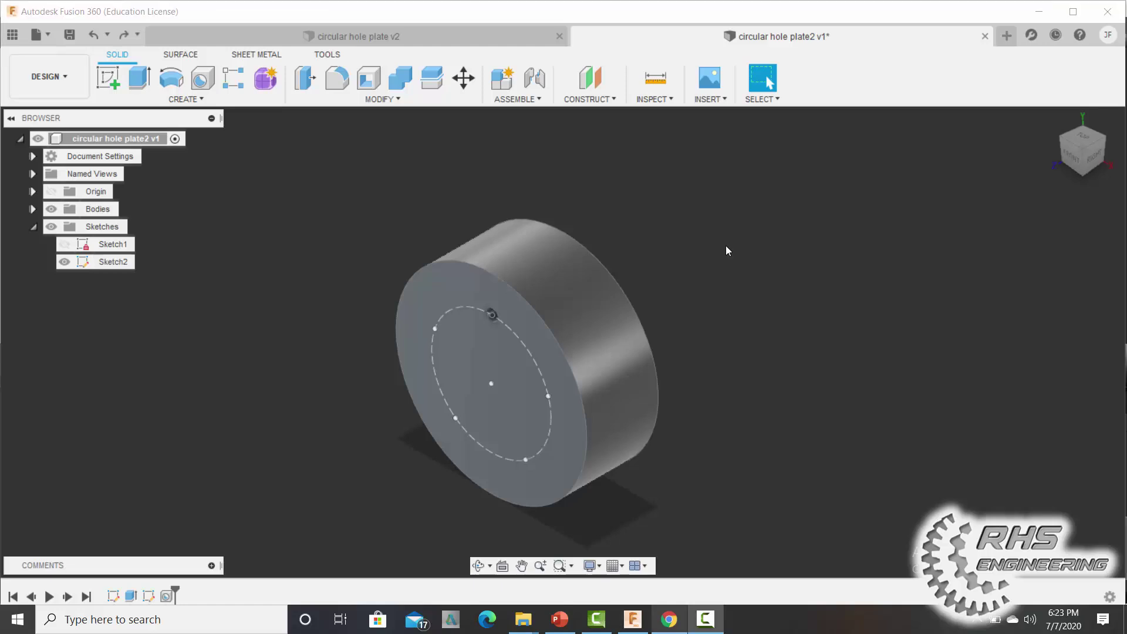
At the pattern point clockwise from the top hole, create a counterbore hole through all: 0.375 in diameter, 0.75 in counterbore diameter, 0.25 in counterbore depth
left_click(203, 82)
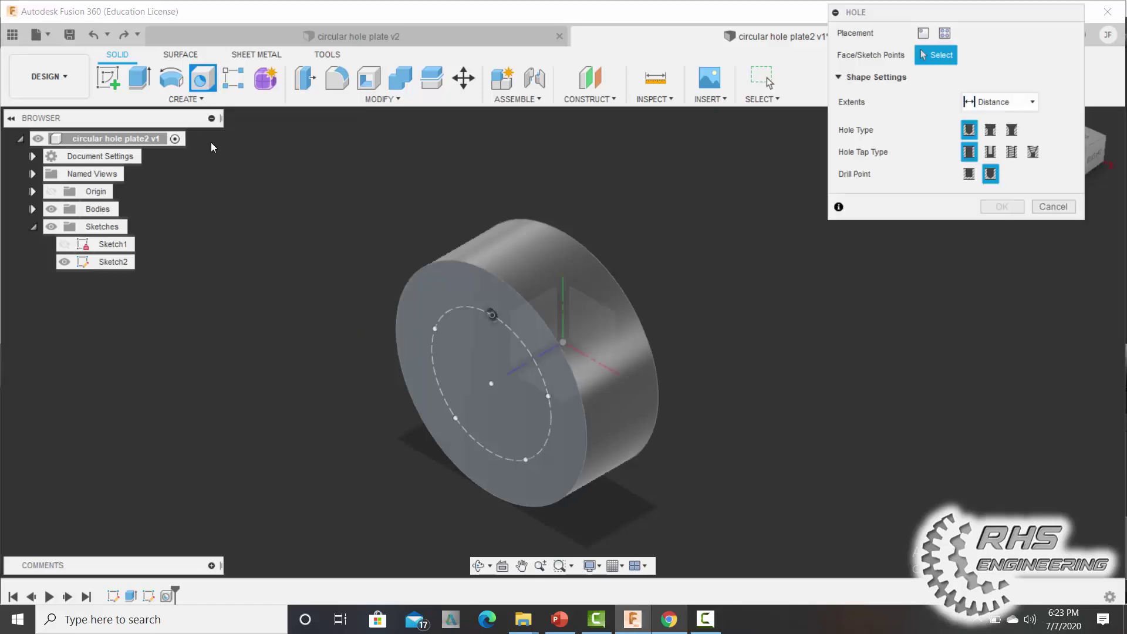
left_click(548, 398)
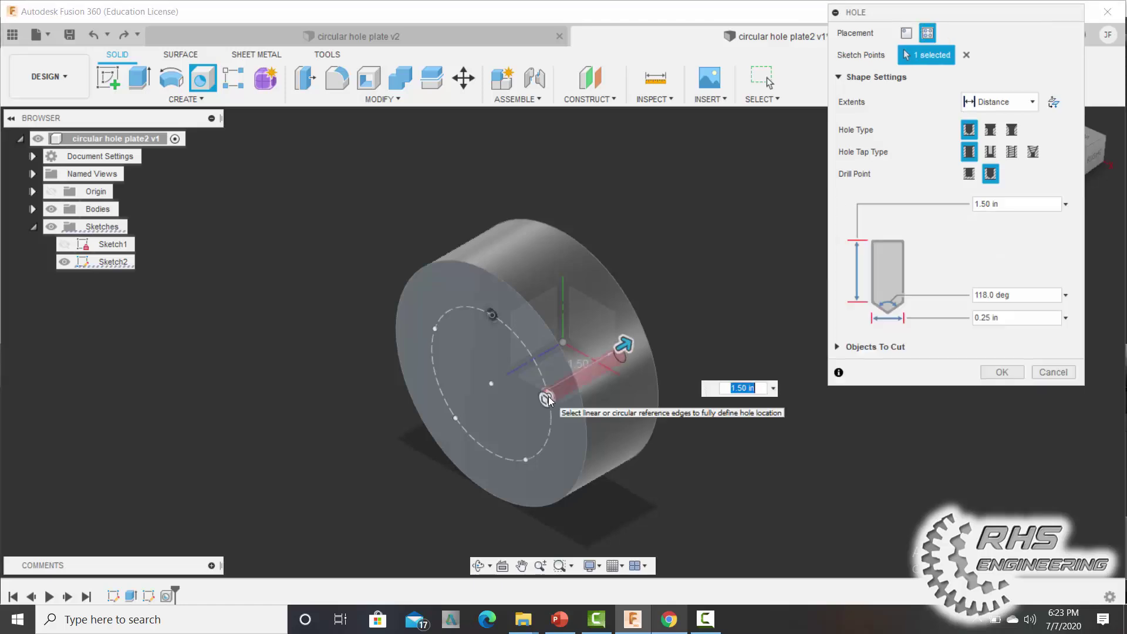
left_click(998, 102)
left_click(980, 158)
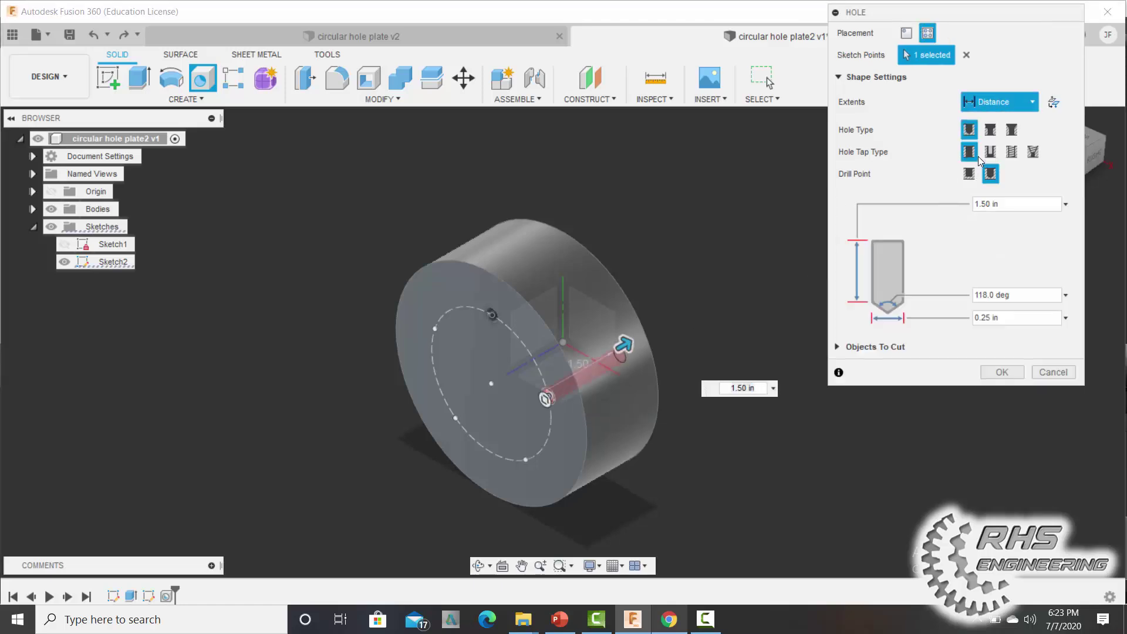
left_click(990, 131)
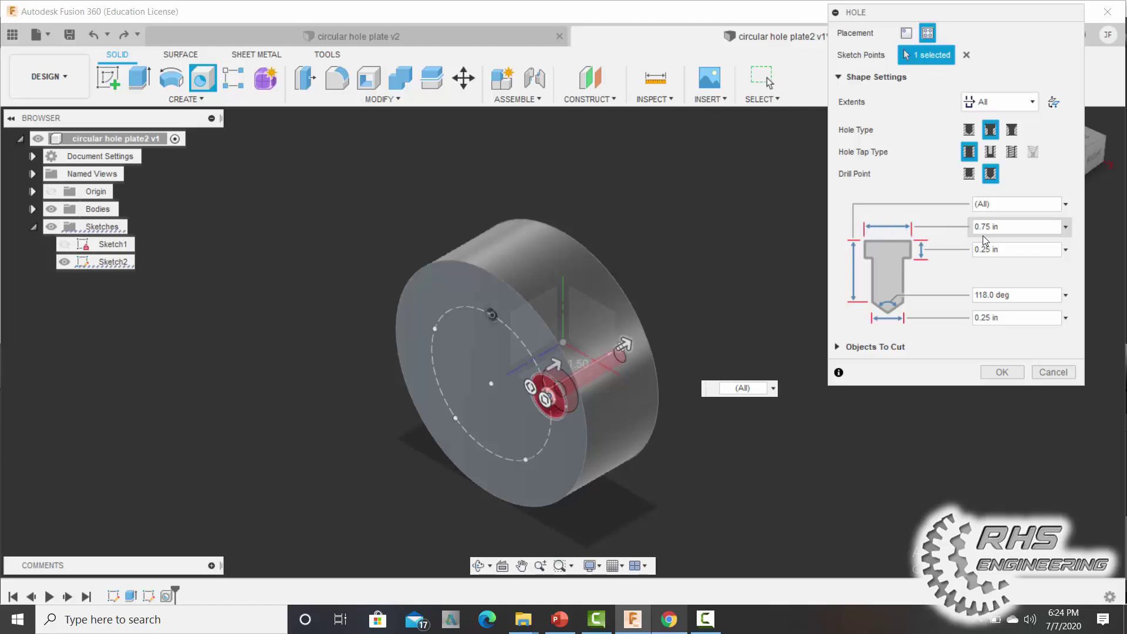
left_click_drag(1004, 230, 962, 229)
left_click_drag(993, 250, 966, 249)
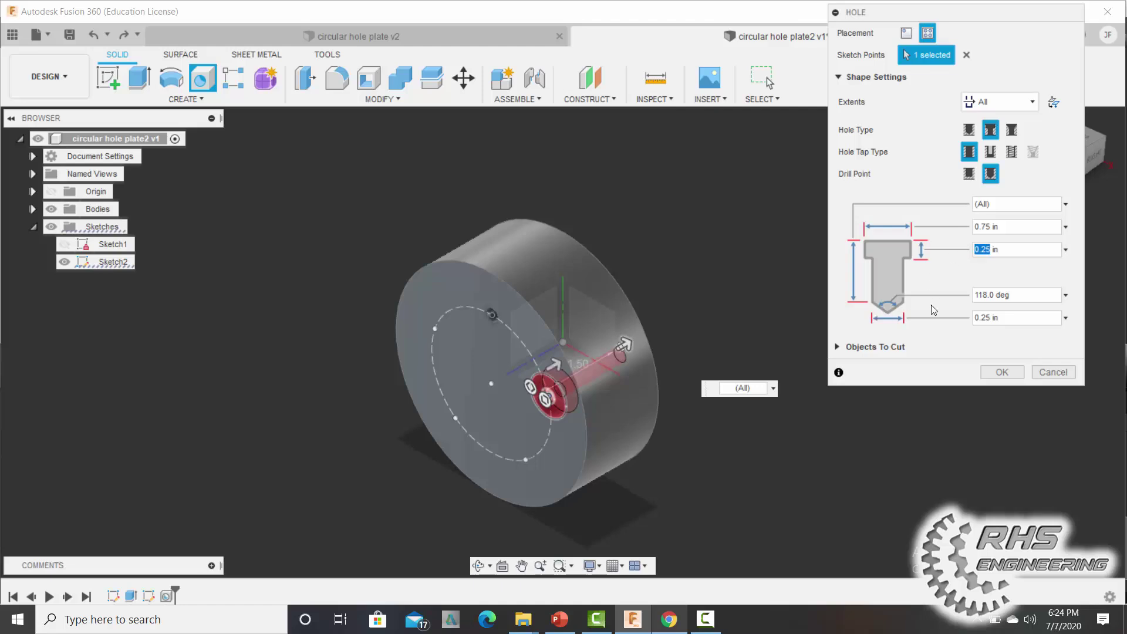
left_click_drag(992, 318, 984, 318)
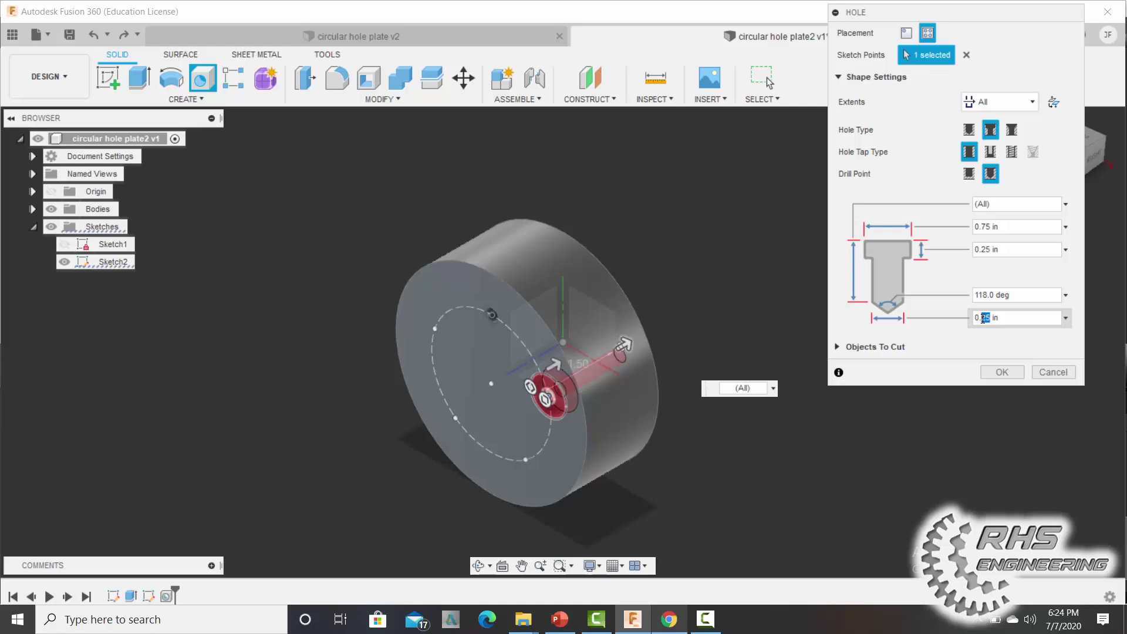
type("1")
type("75")
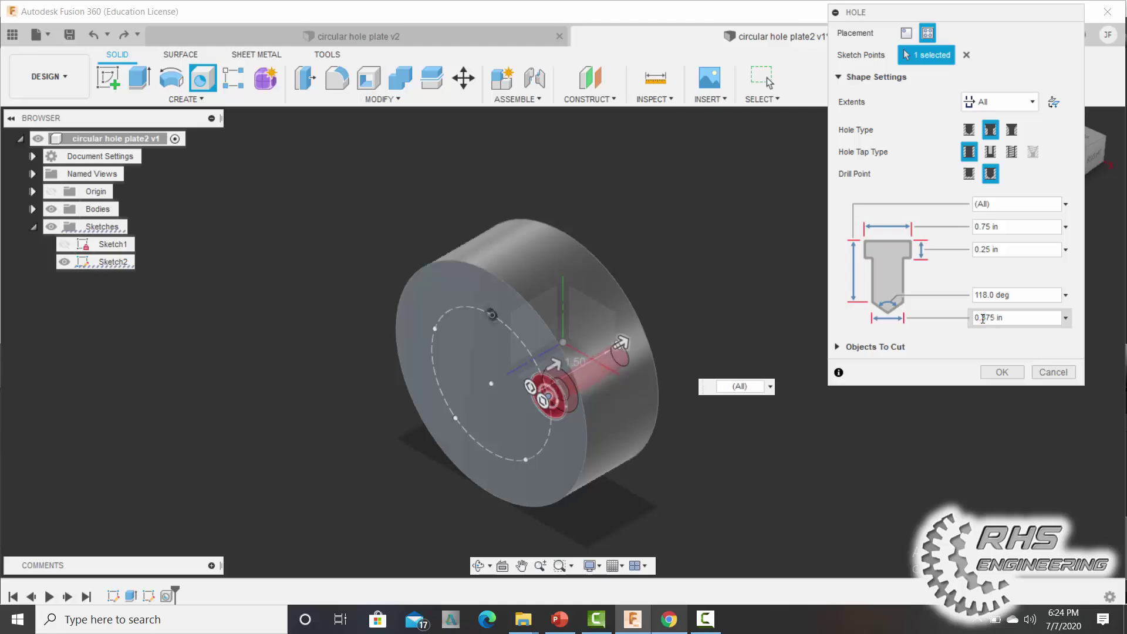
left_click(1000, 372)
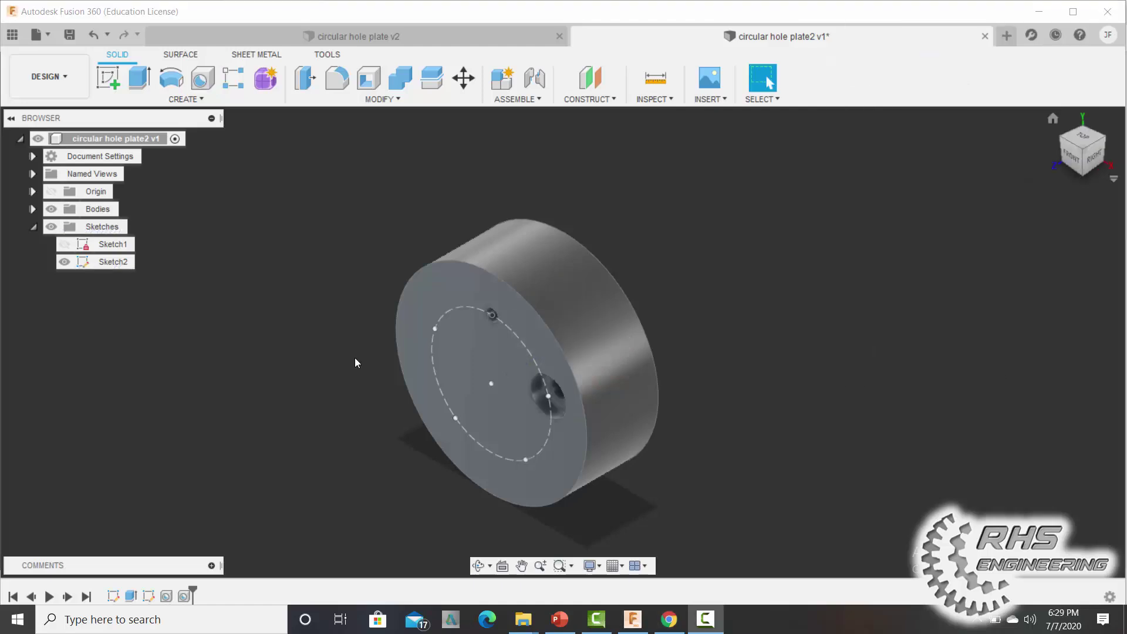
At the pattern point below the counterbore hole, create a countersink hole through all: 0.375 in diameter, 0.75 in countersink diameter, 82° angle
left_click(200, 80)
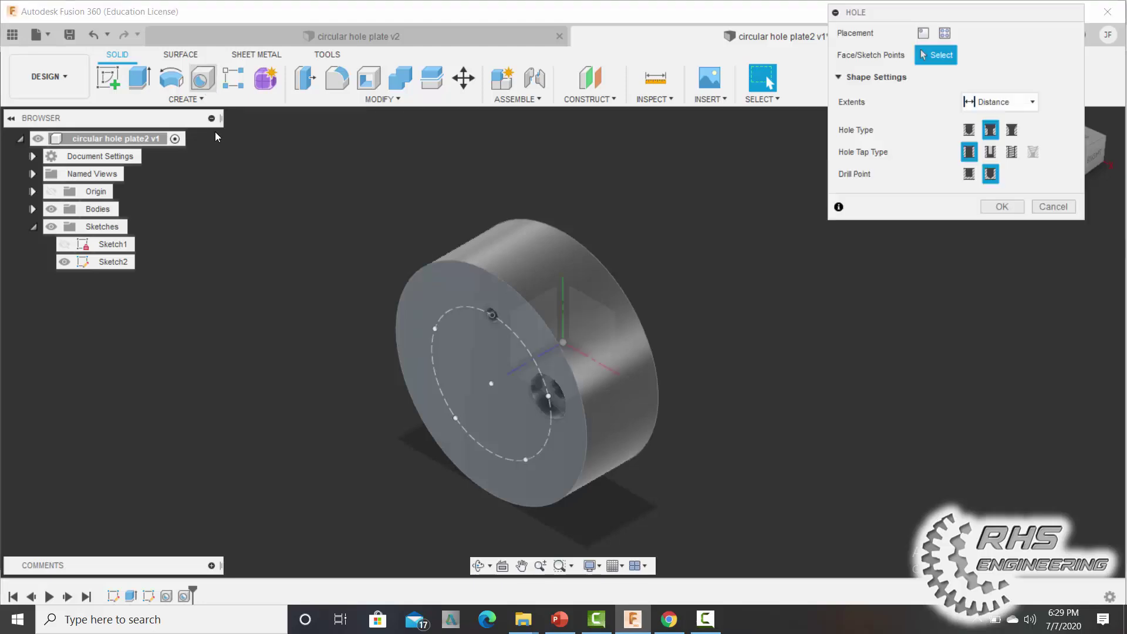
left_click(525, 459)
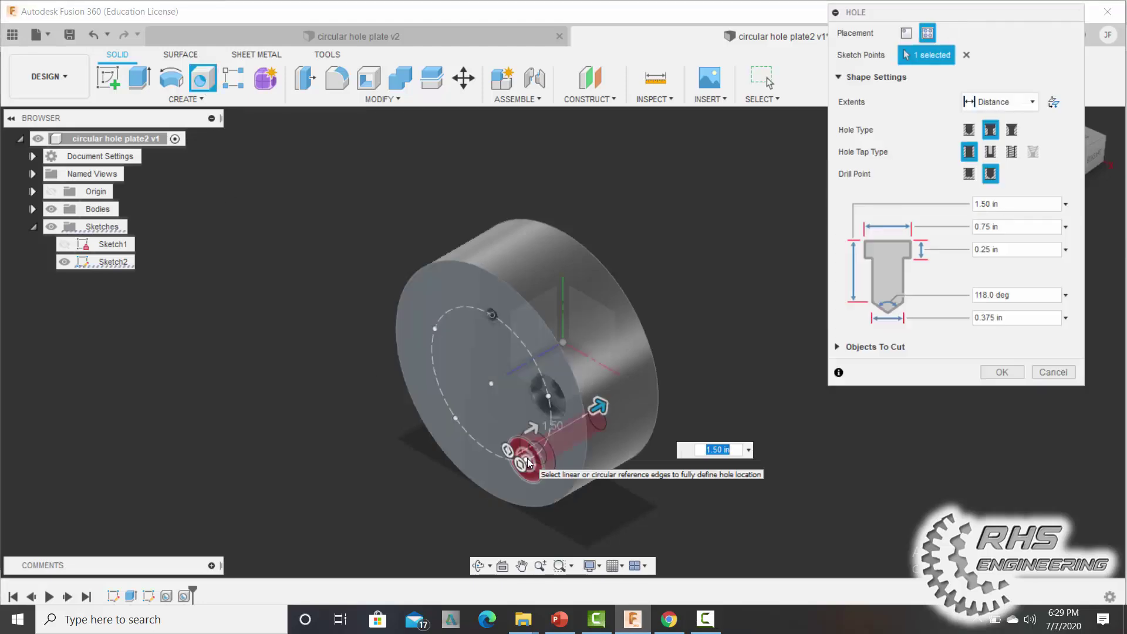
left_click(985, 104)
left_click(978, 156)
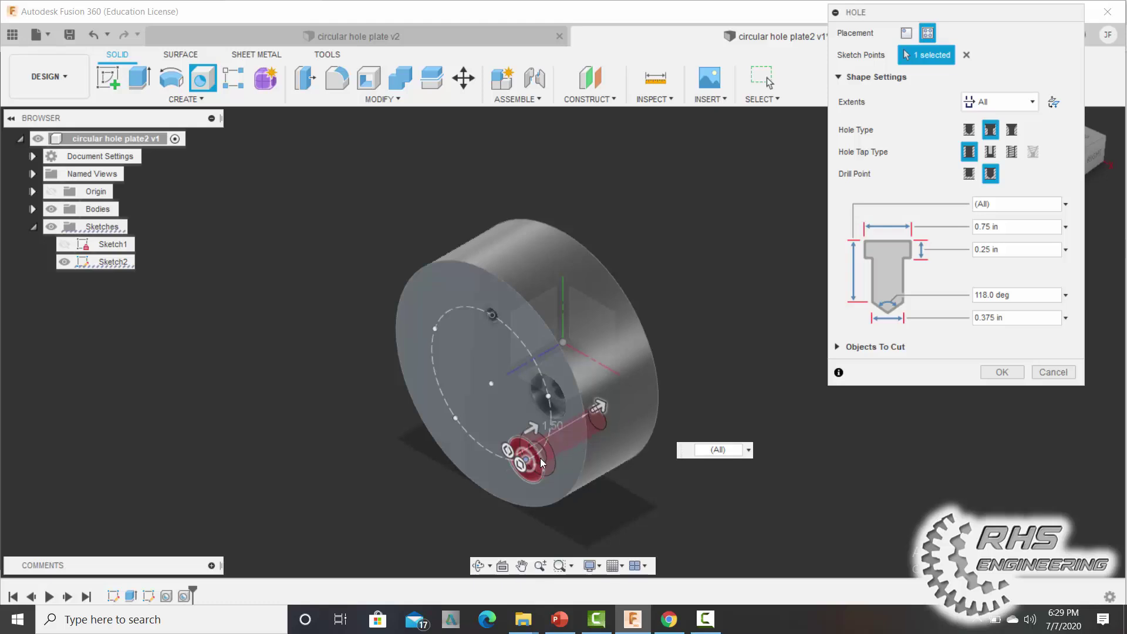
left_click(1011, 130)
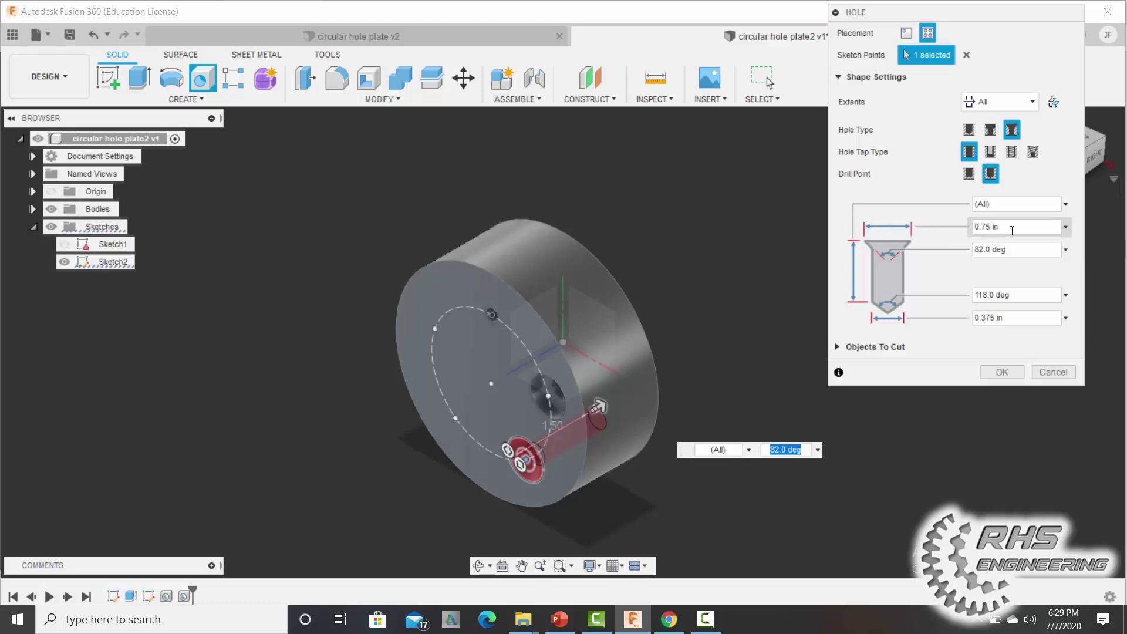
left_click(1010, 249)
left_click_drag(1010, 249, 968, 247)
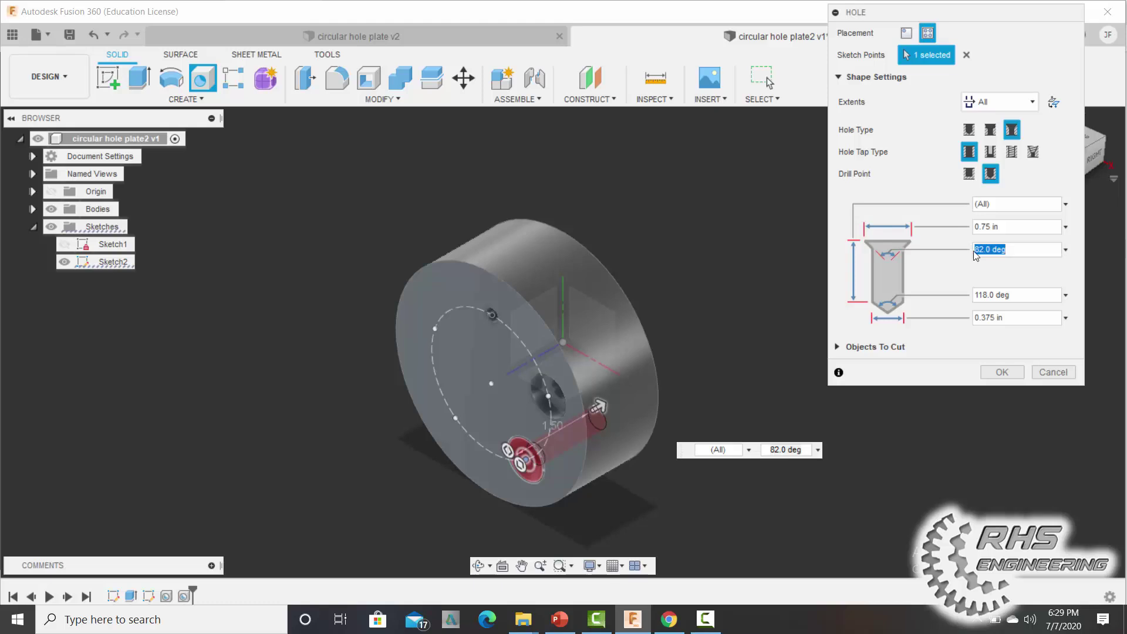
left_click_drag(1011, 317, 971, 319)
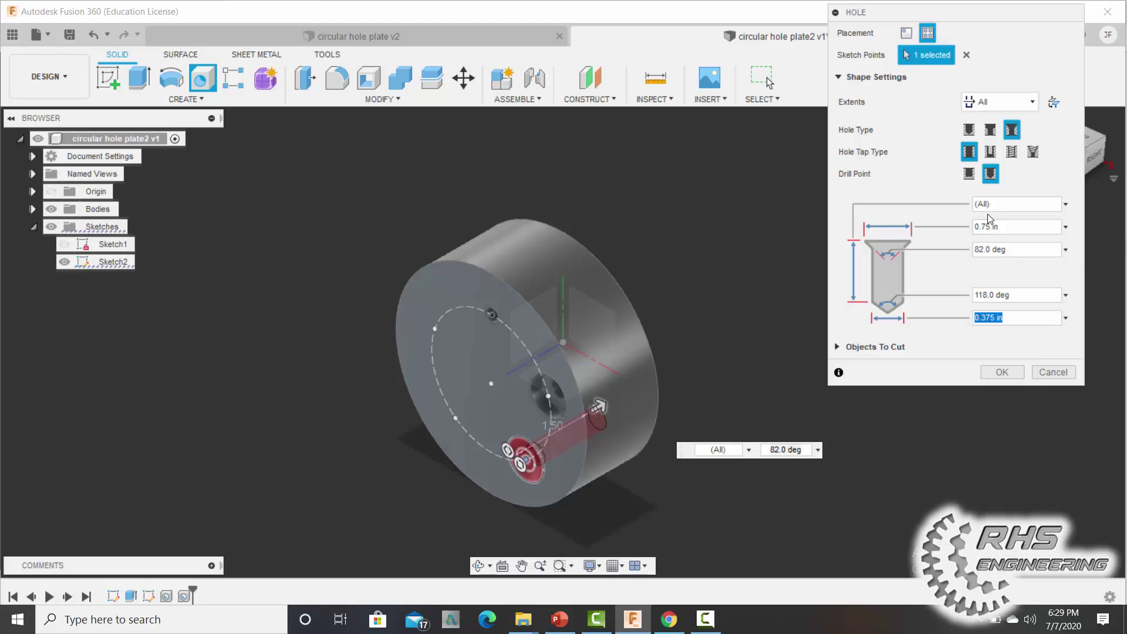
left_click(995, 376)
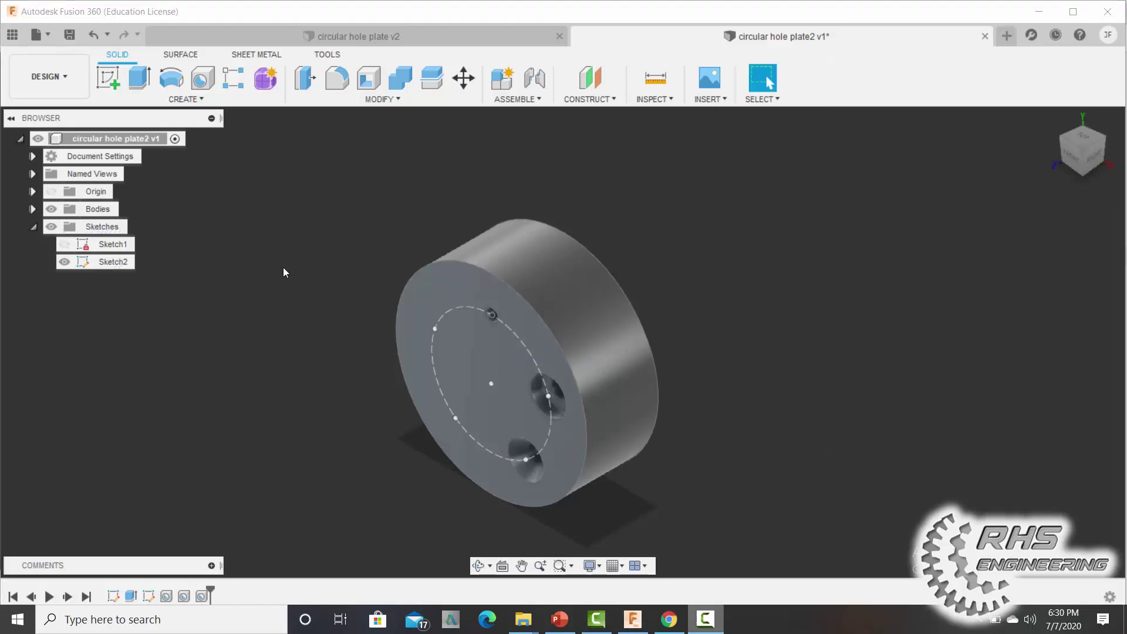
At the lower-left pattern point, create a simple tapped hole through all with a 0.25 in ANSI Unified thread
left_click(202, 78)
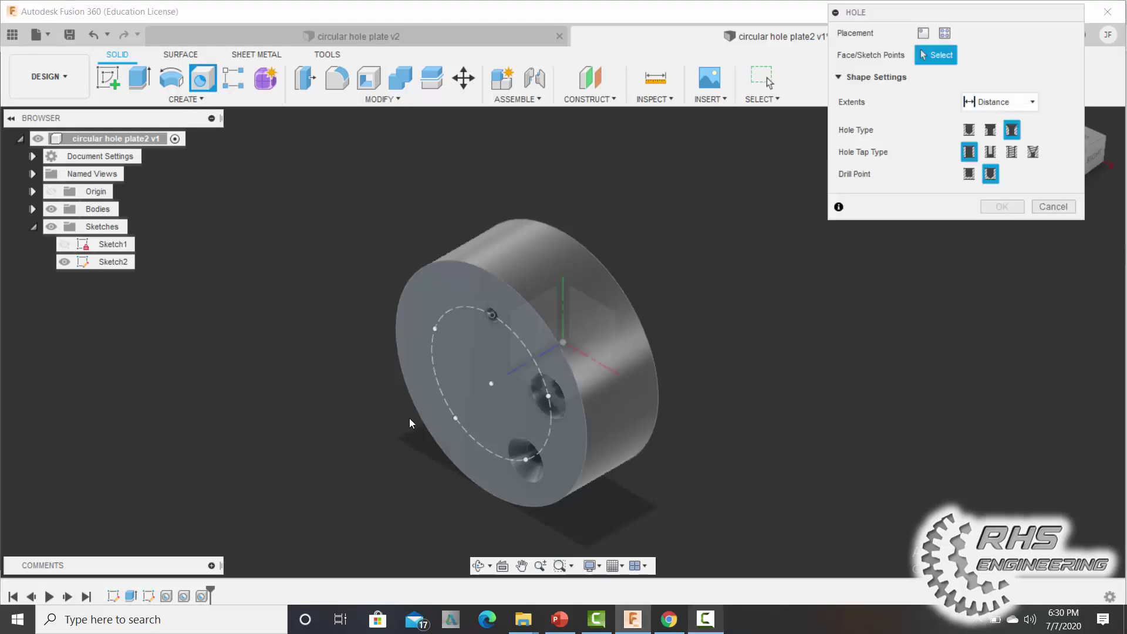
left_click(455, 421)
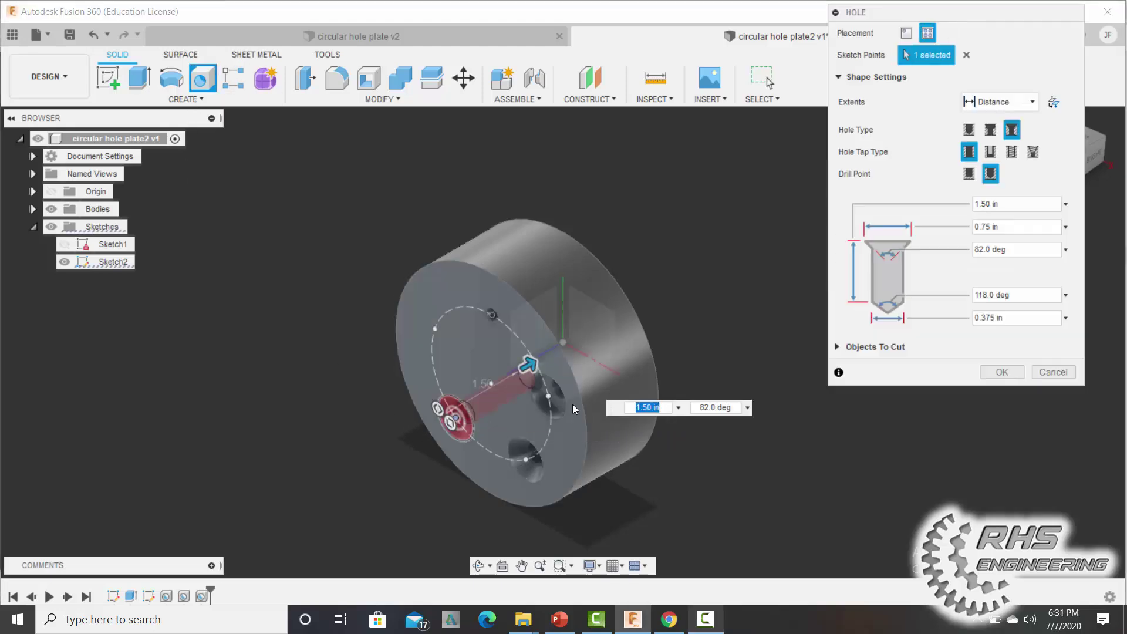
left_click(998, 101)
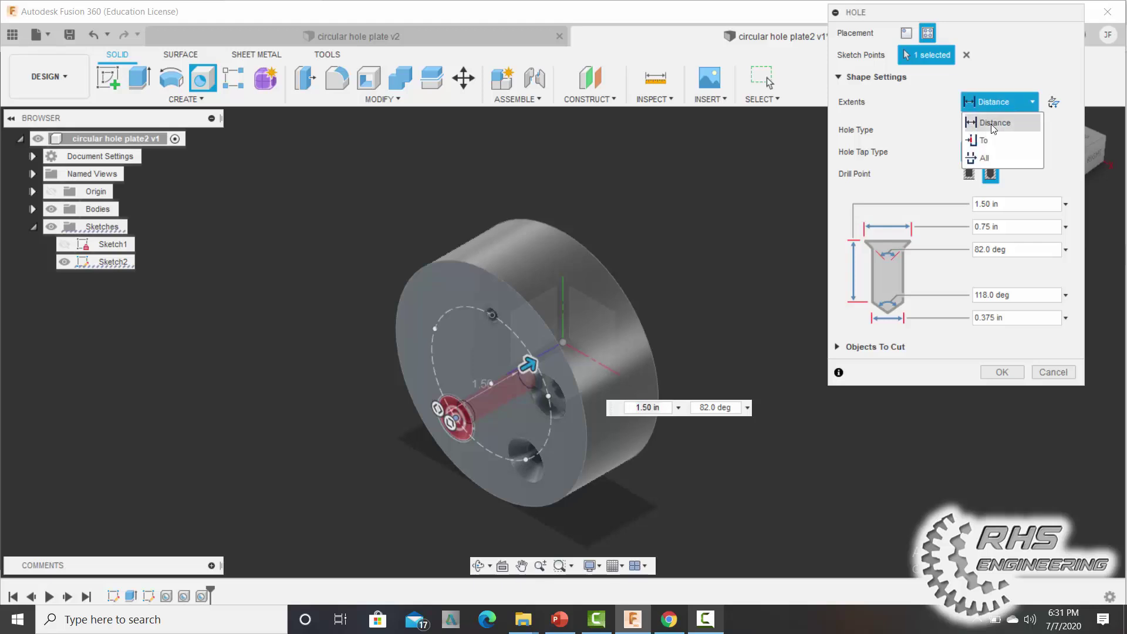
left_click(985, 158)
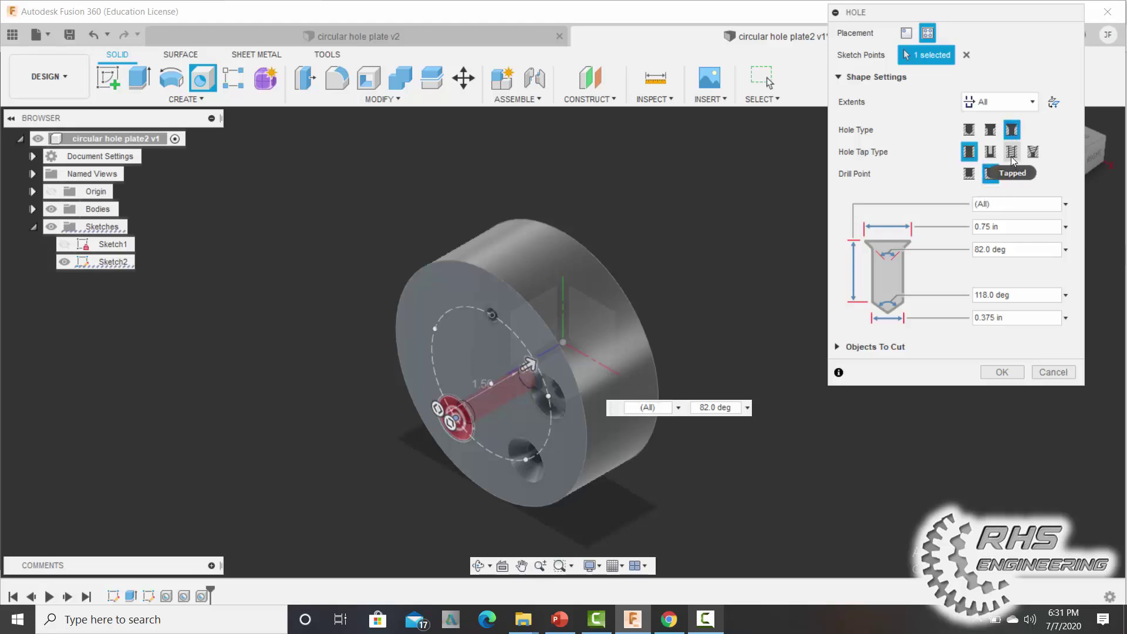
left_click(1011, 153)
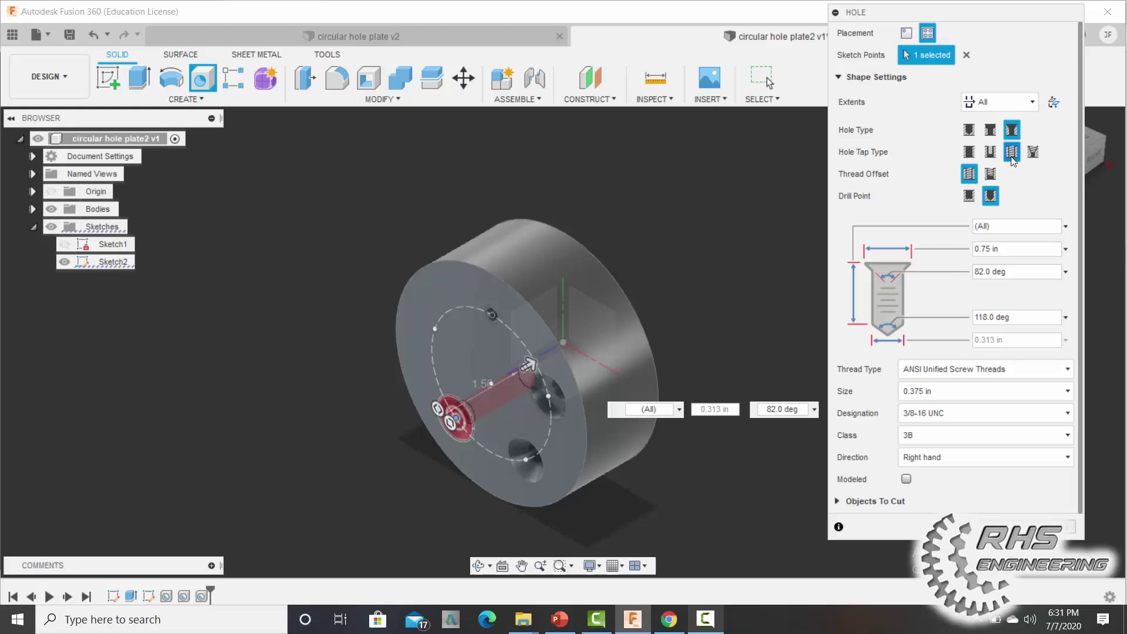
left_click(970, 132)
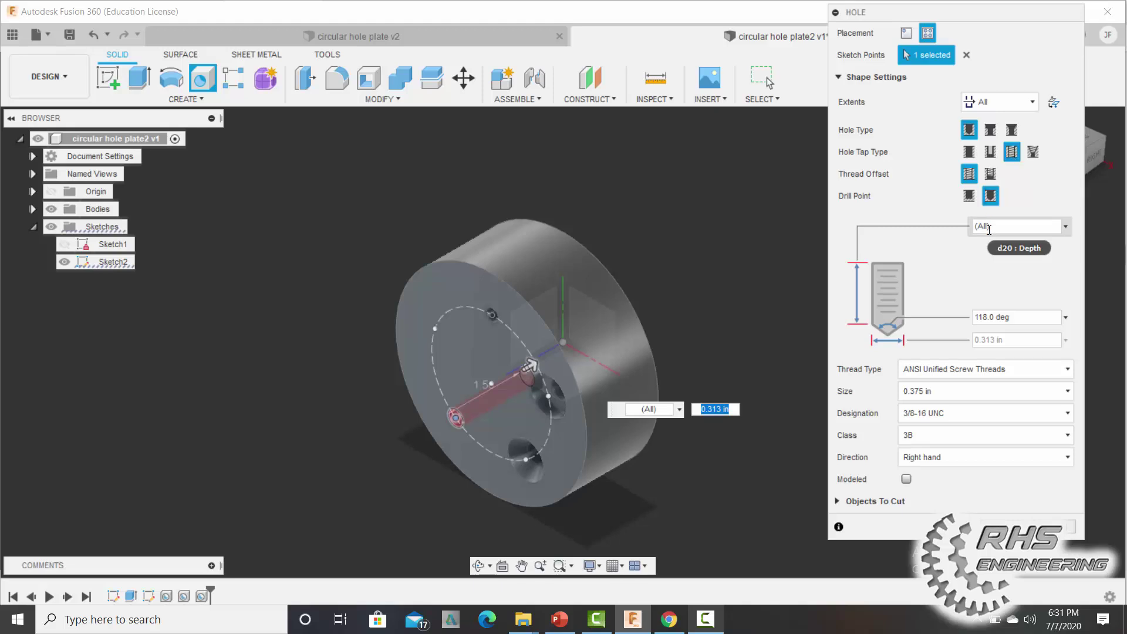
left_click(960, 390)
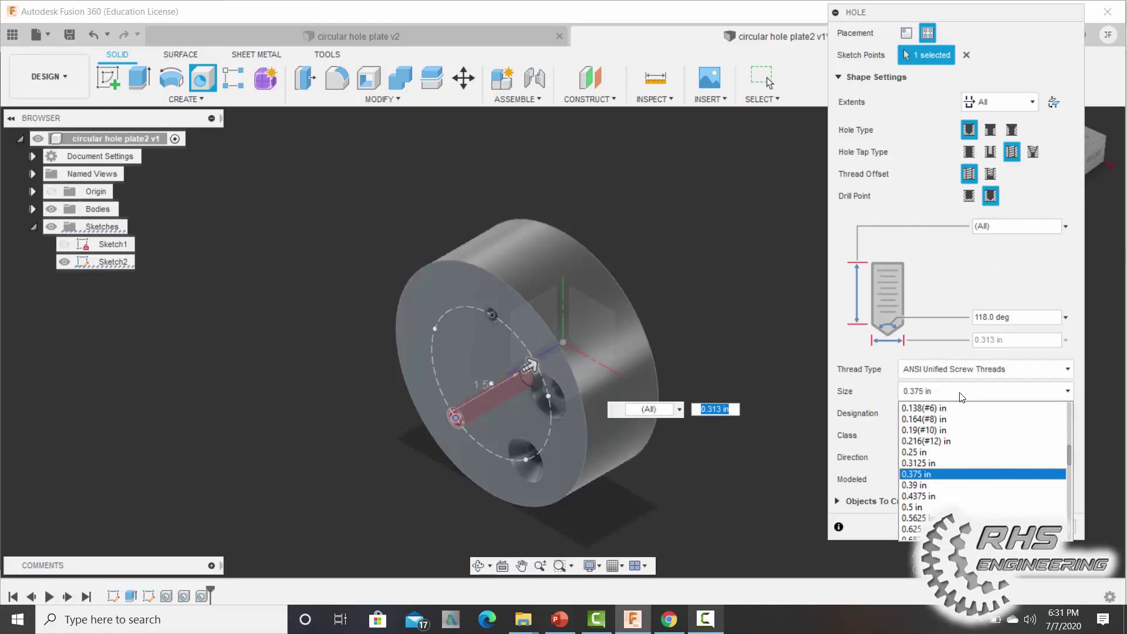
left_click(945, 452)
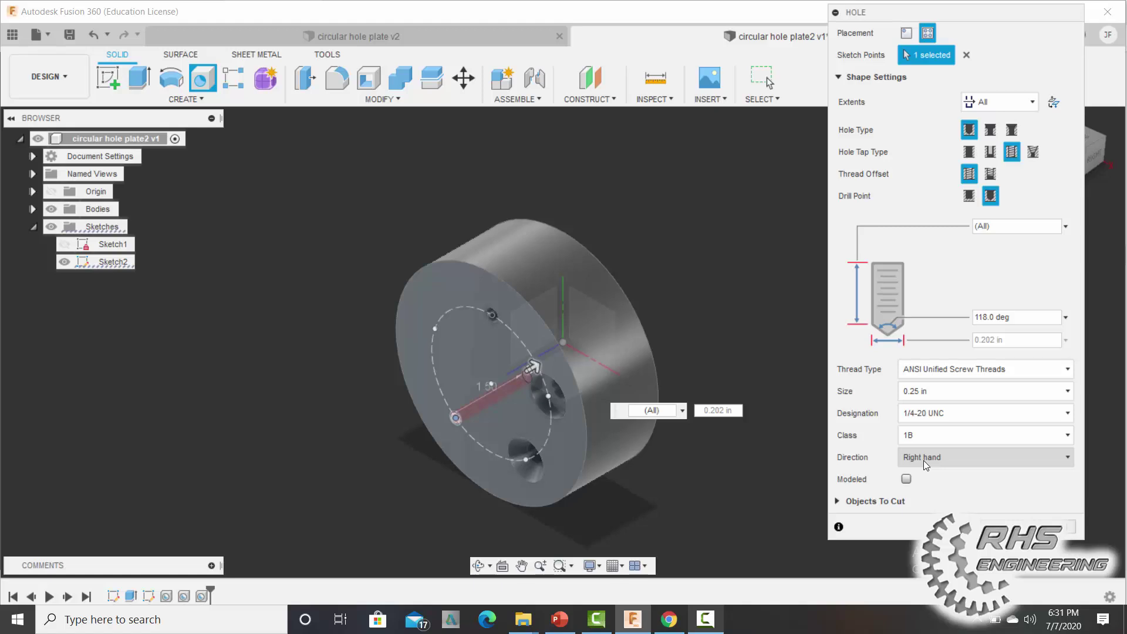
left_click(1002, 526)
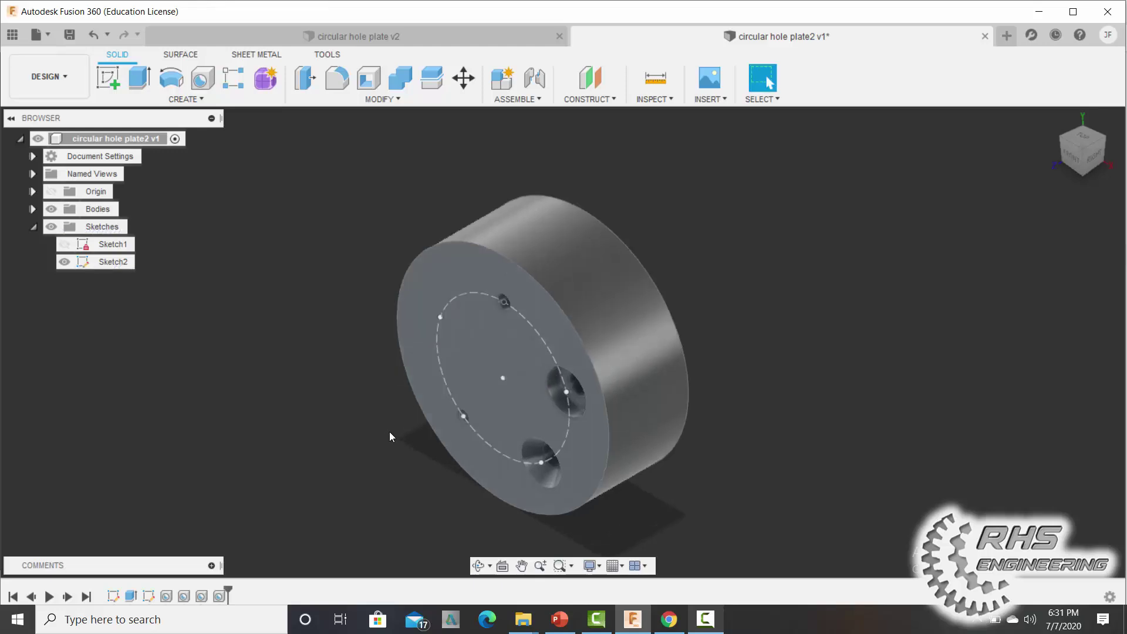
scroll(389, 431, "up", 8)
scroll(856, 364, "up", 3)
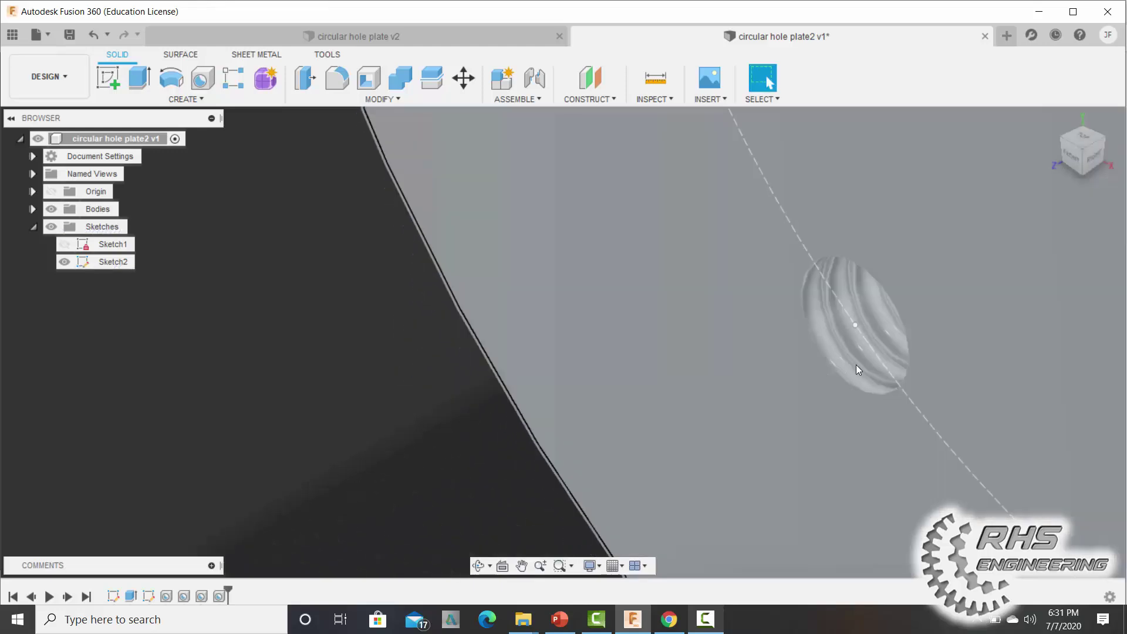
At the upper-left pattern point, create a simple clearance hole through all for a 1/2 ANSI Unified hex head bolt
scroll(895, 300, "down", 6)
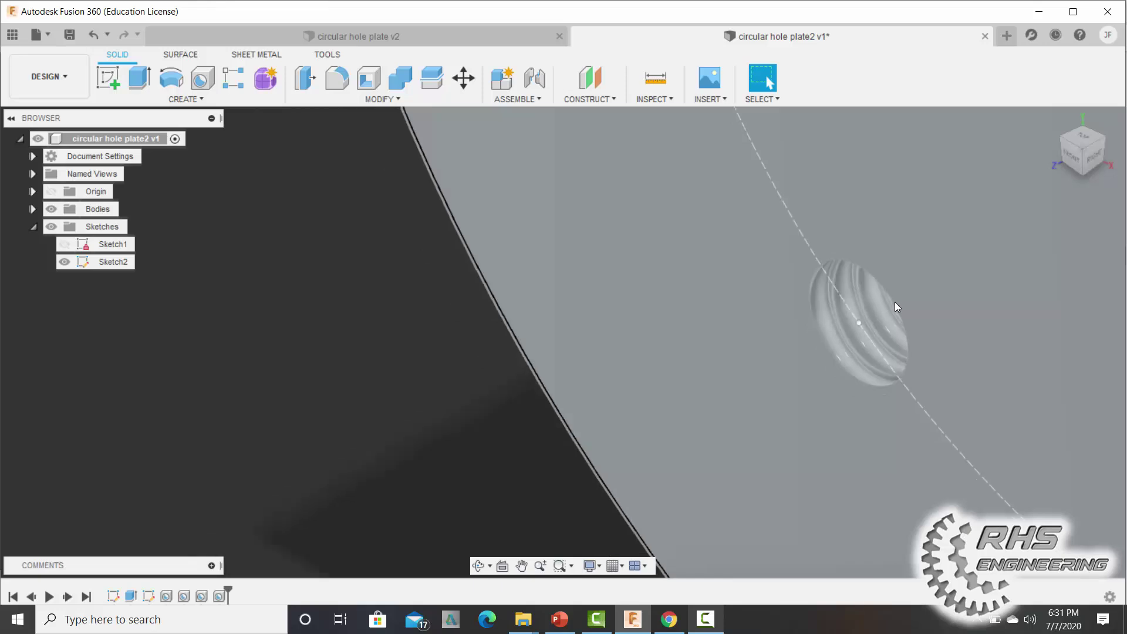
scroll(894, 302, "down", 5)
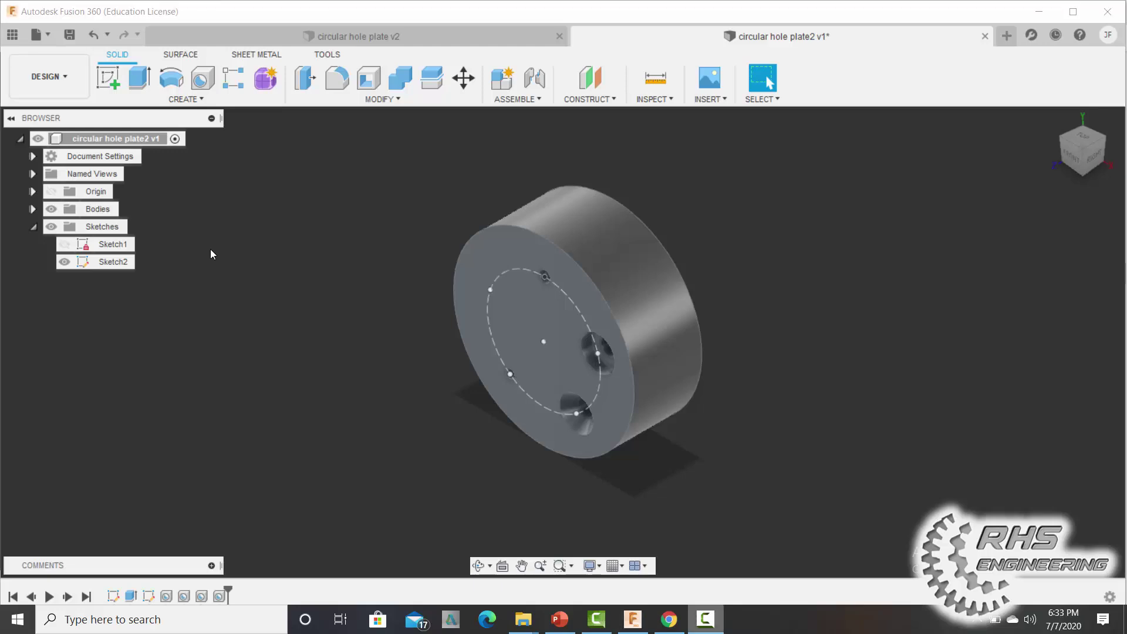
left_click(204, 82)
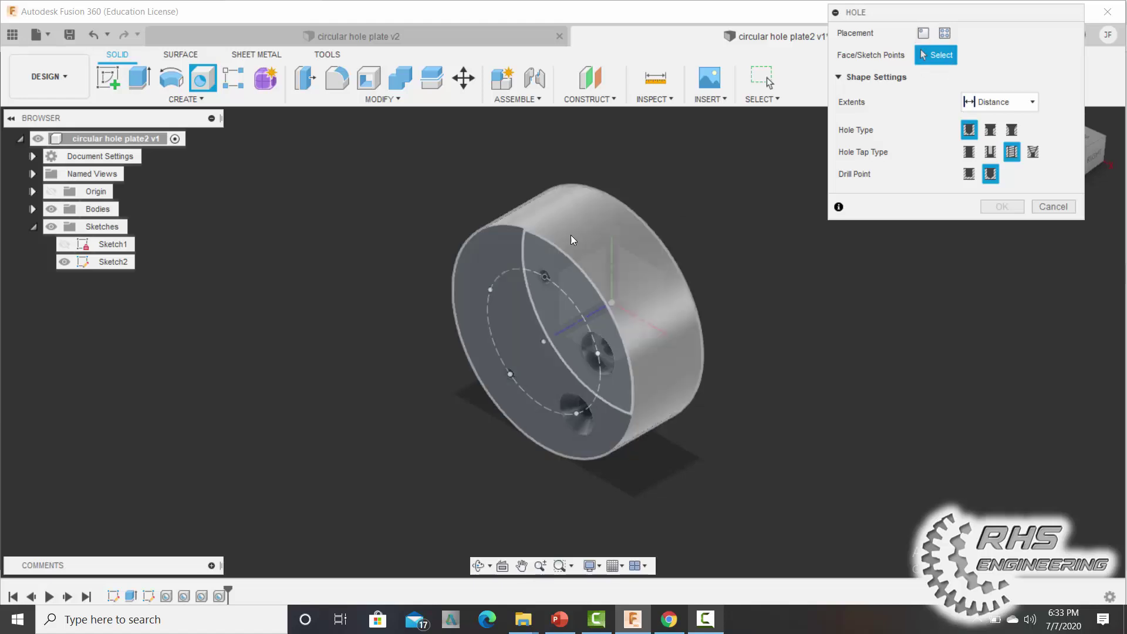
left_click(491, 290)
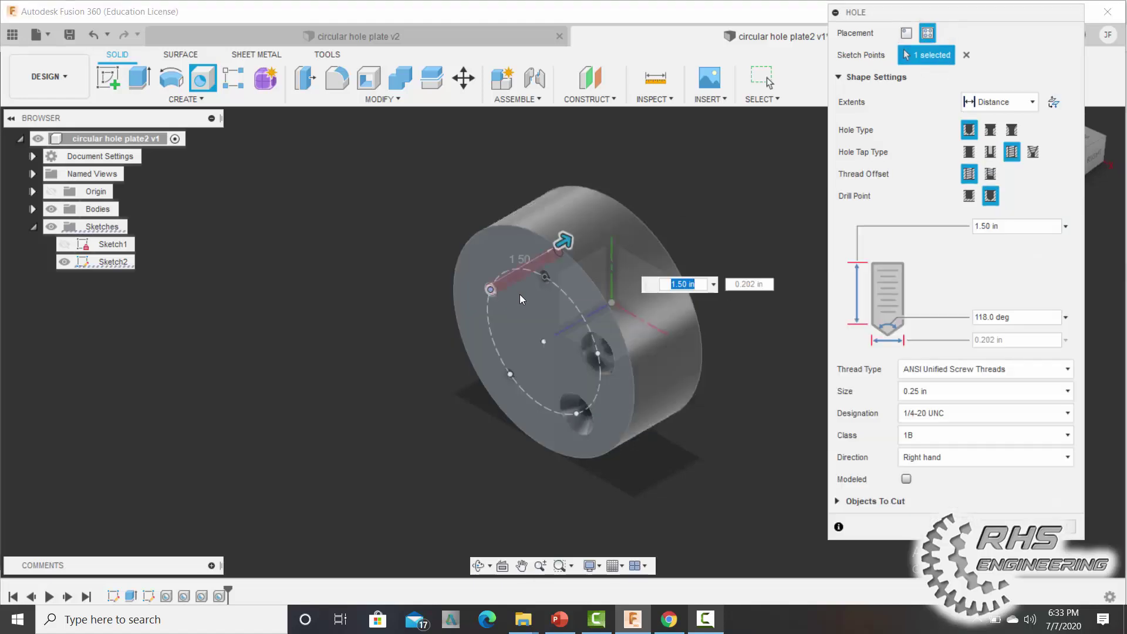
left_click(977, 104)
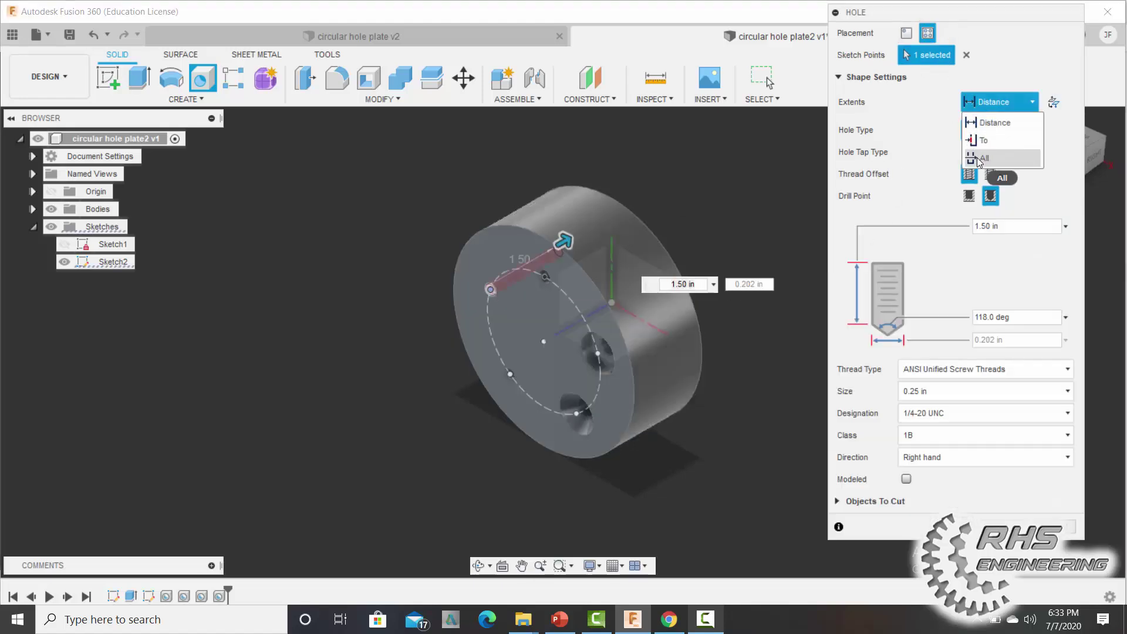
left_click(978, 158)
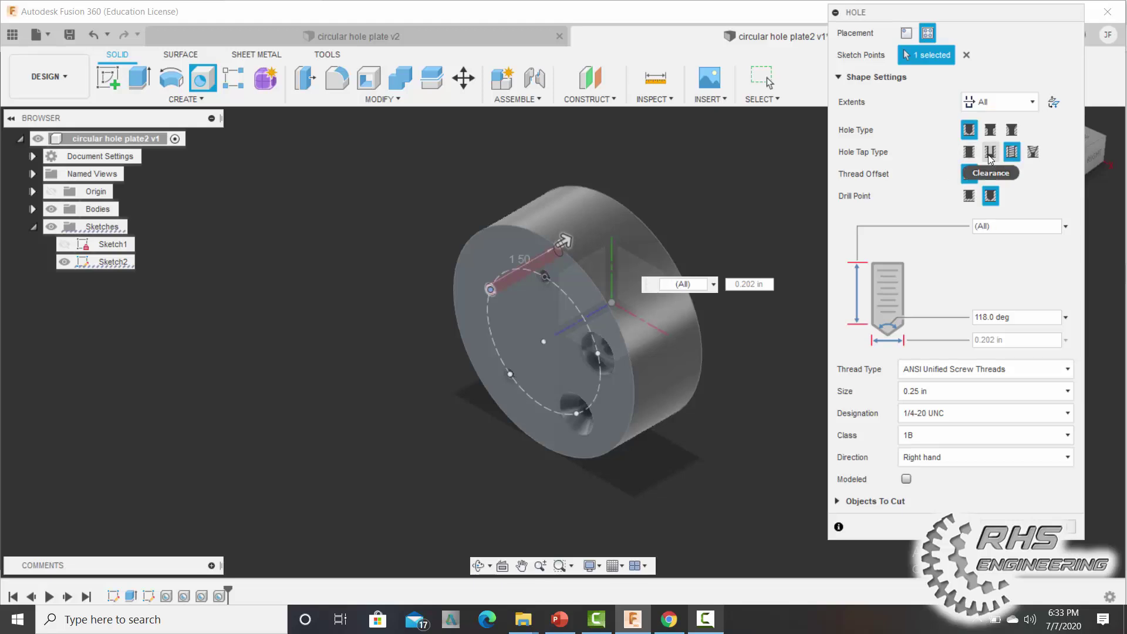
left_click(990, 152)
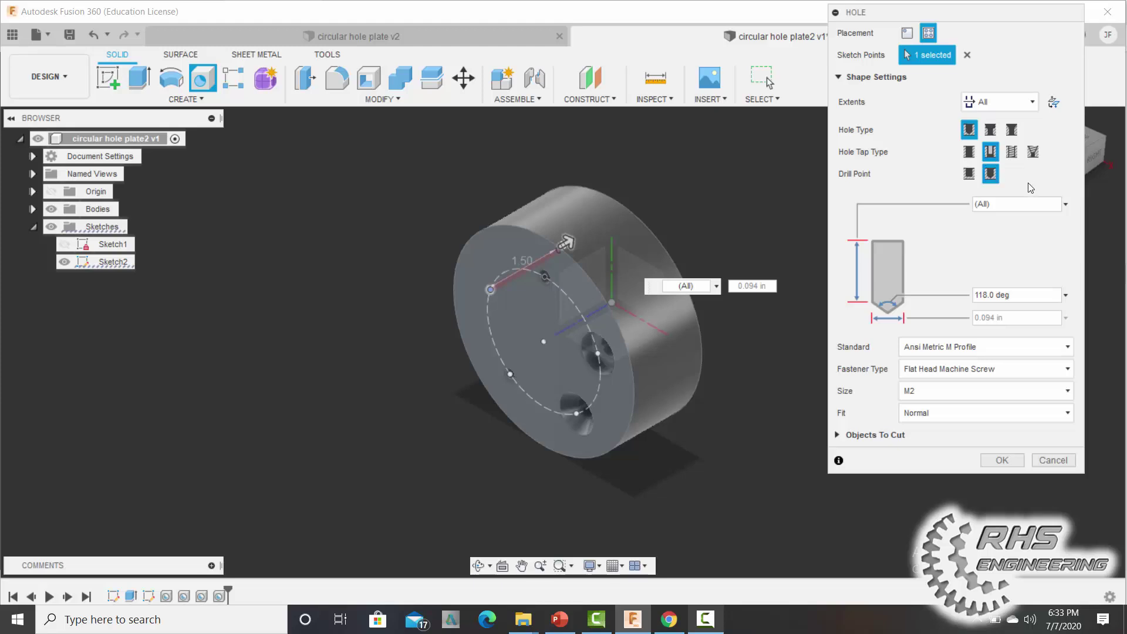
left_click(965, 347)
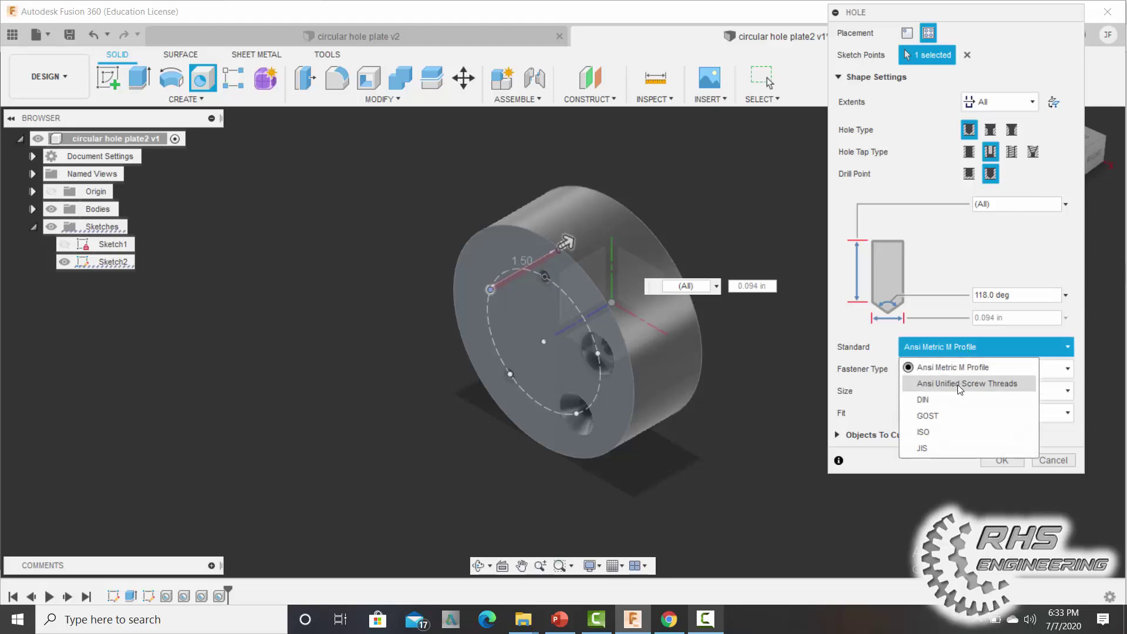
left_click(960, 389)
left_click(946, 369)
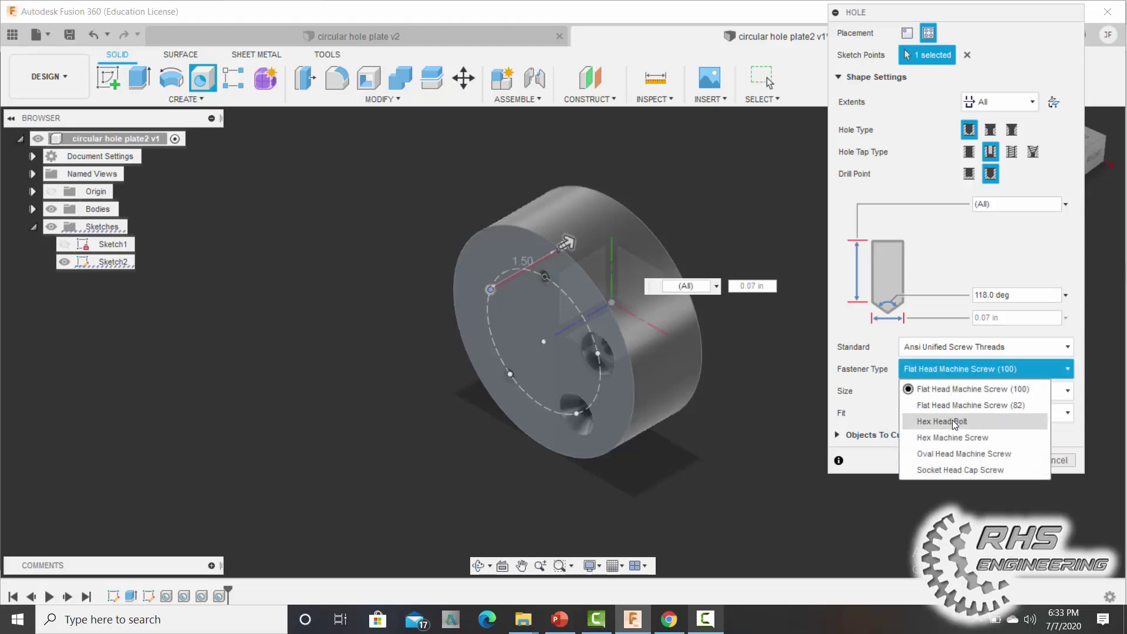
left_click(952, 420)
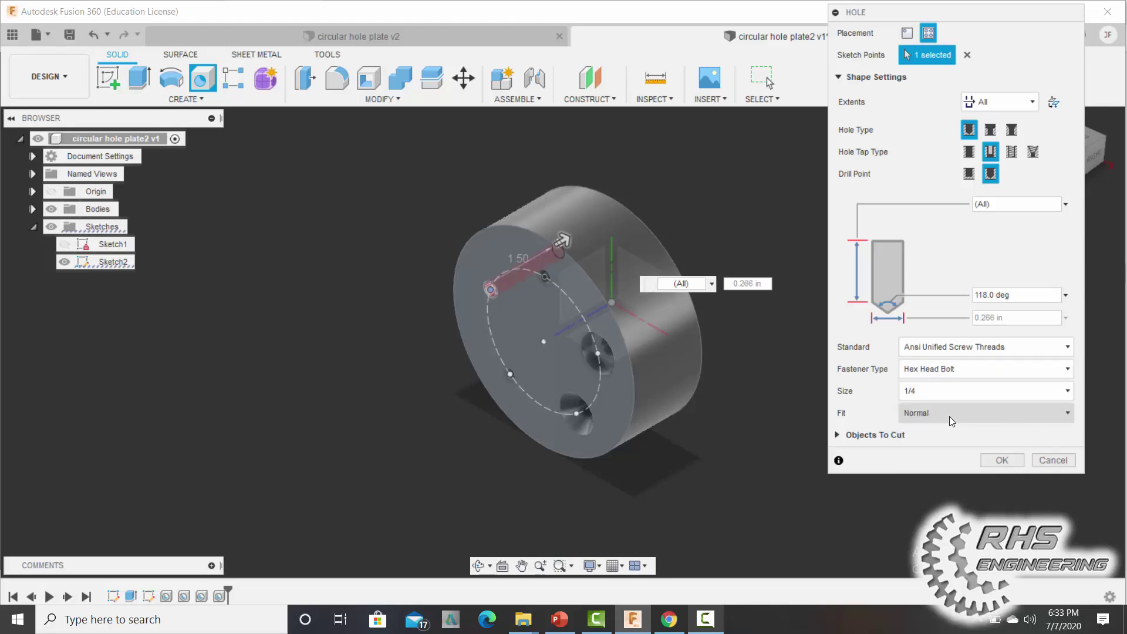
left_click(928, 392)
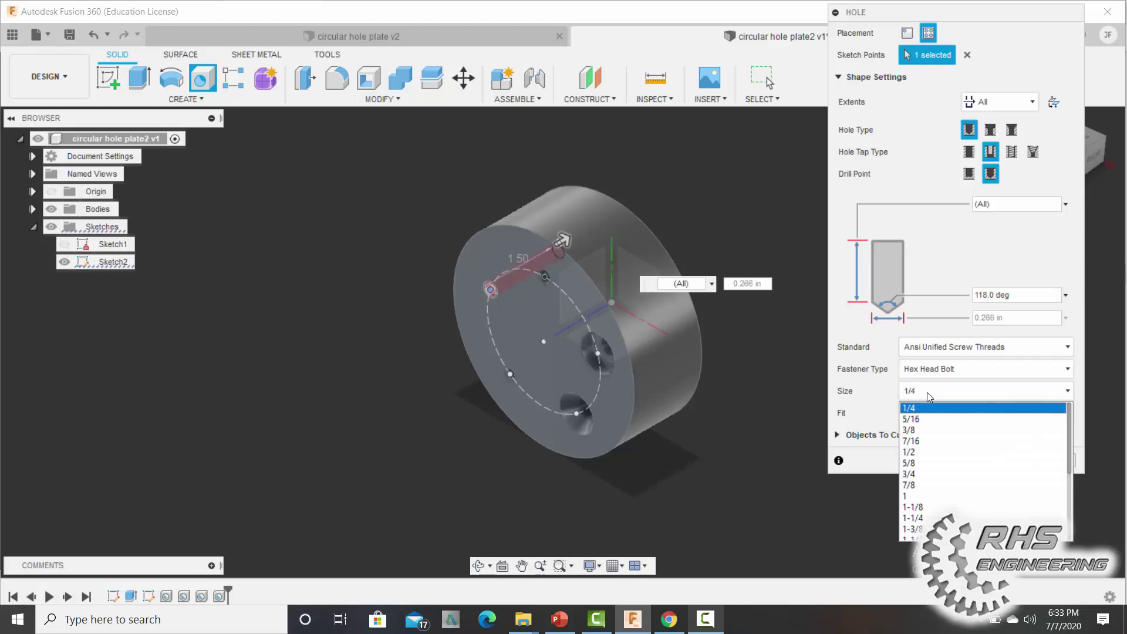
left_click(924, 453)
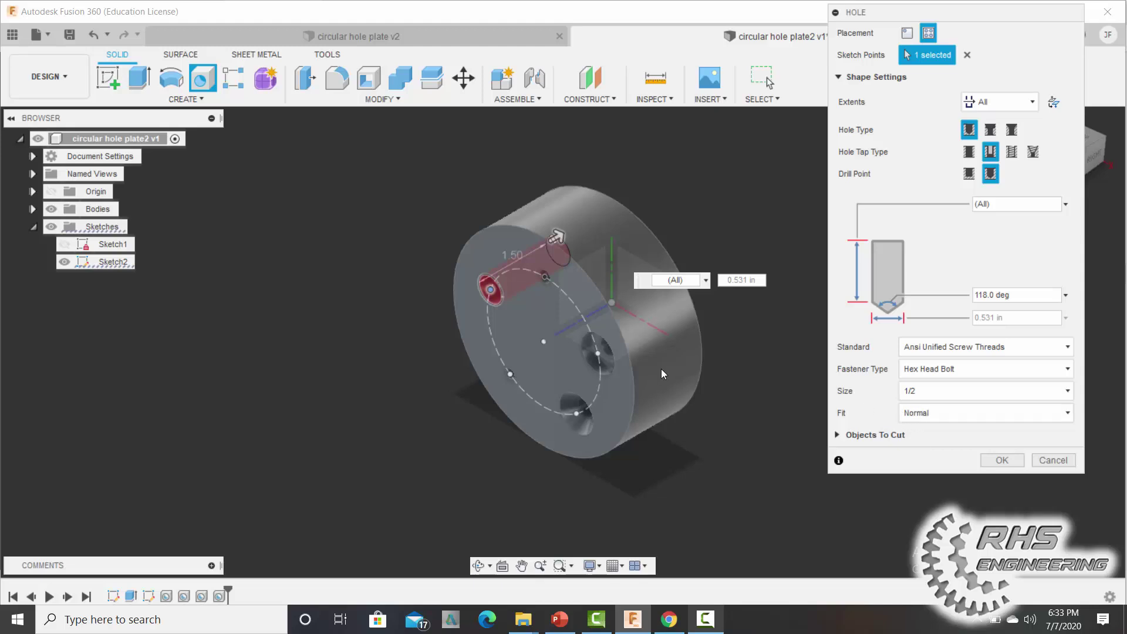
left_click(1002, 459)
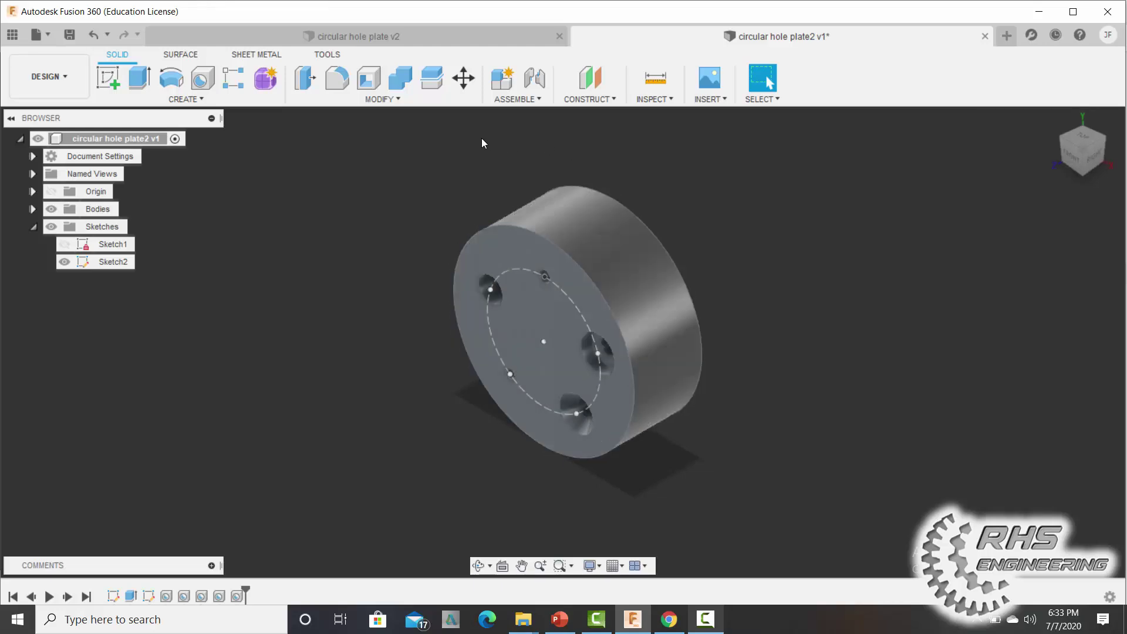
Assign the physical material Aluminum 6061 from the Fusion 360 Material Library to the plate
left_click(392, 101)
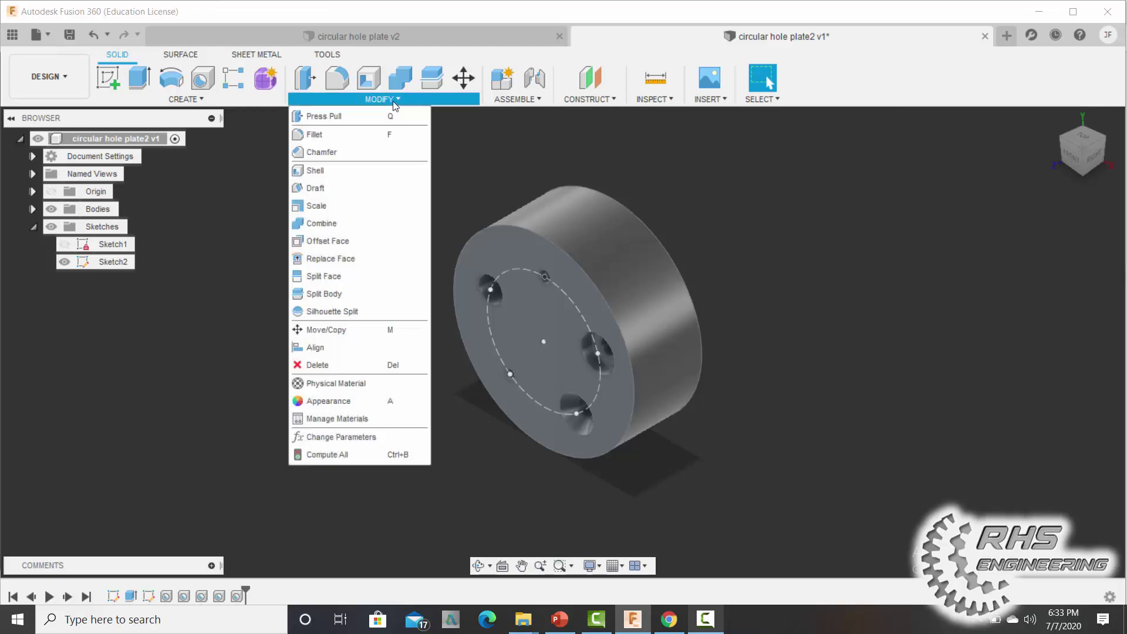
left_click(355, 383)
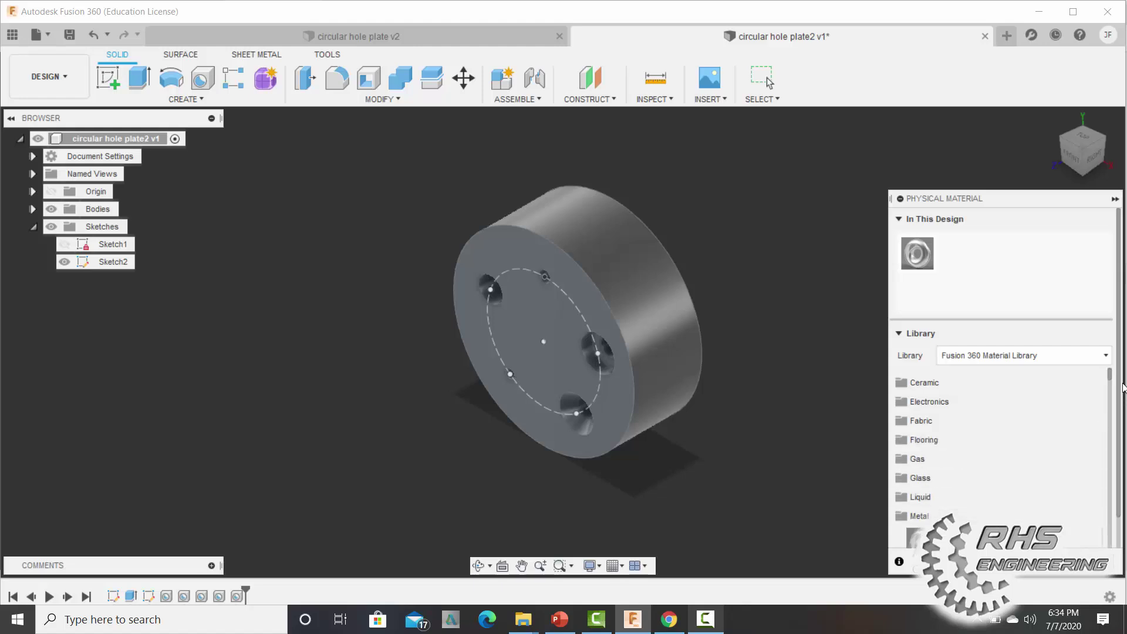
scroll(1111, 378, "down", 5)
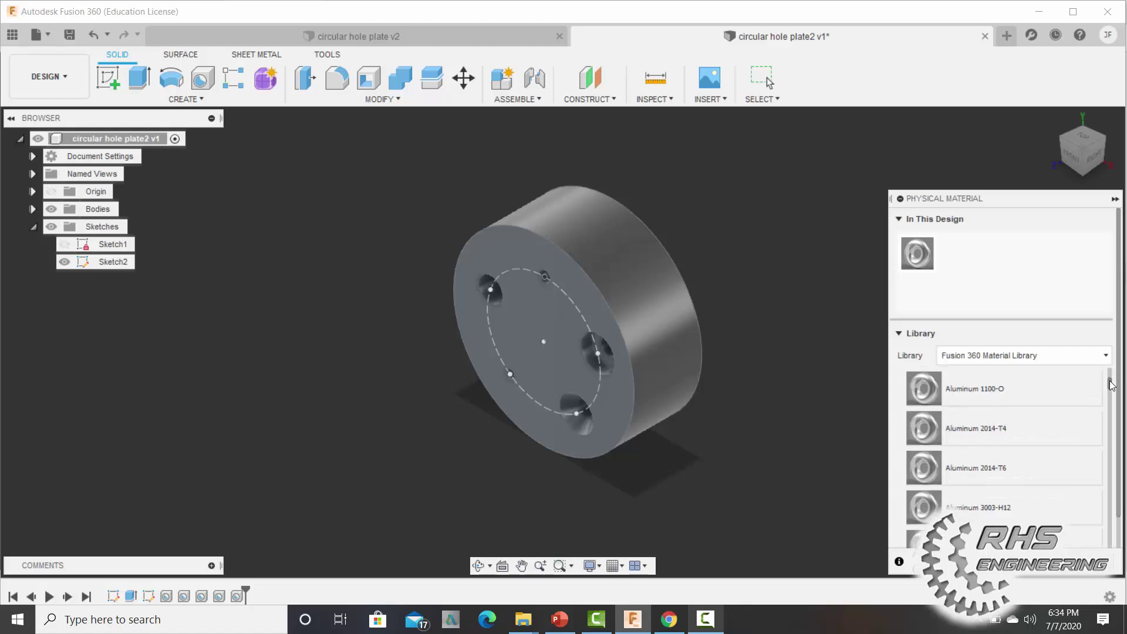
scroll(968, 416, "down", 5)
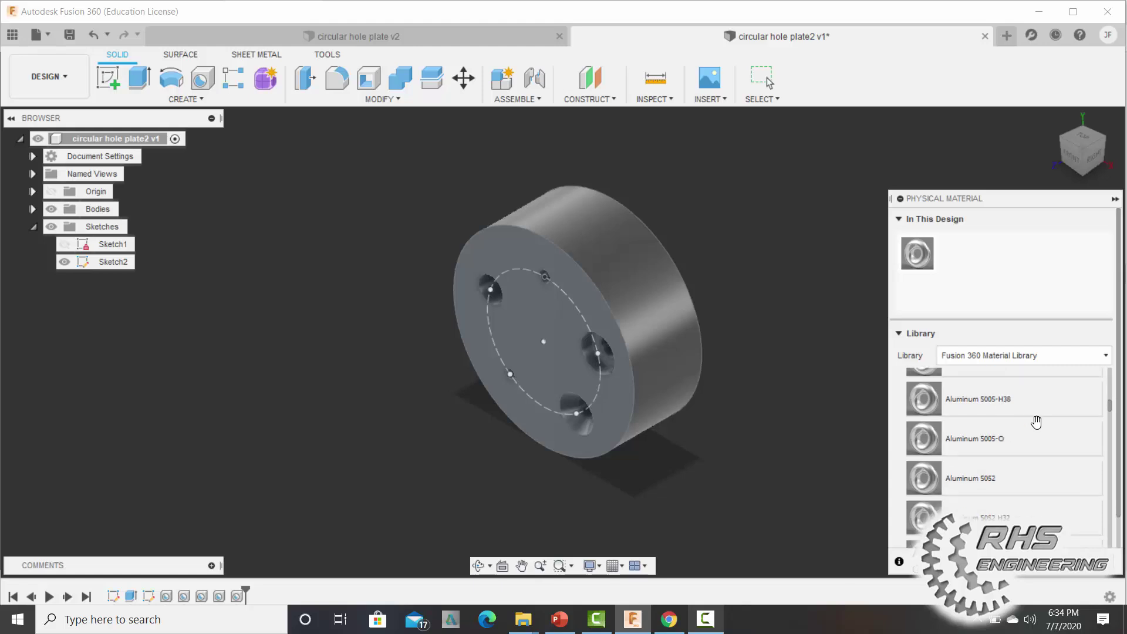
scroll(1036, 422, "down", 3)
left_click_drag(1036, 422, 675, 357)
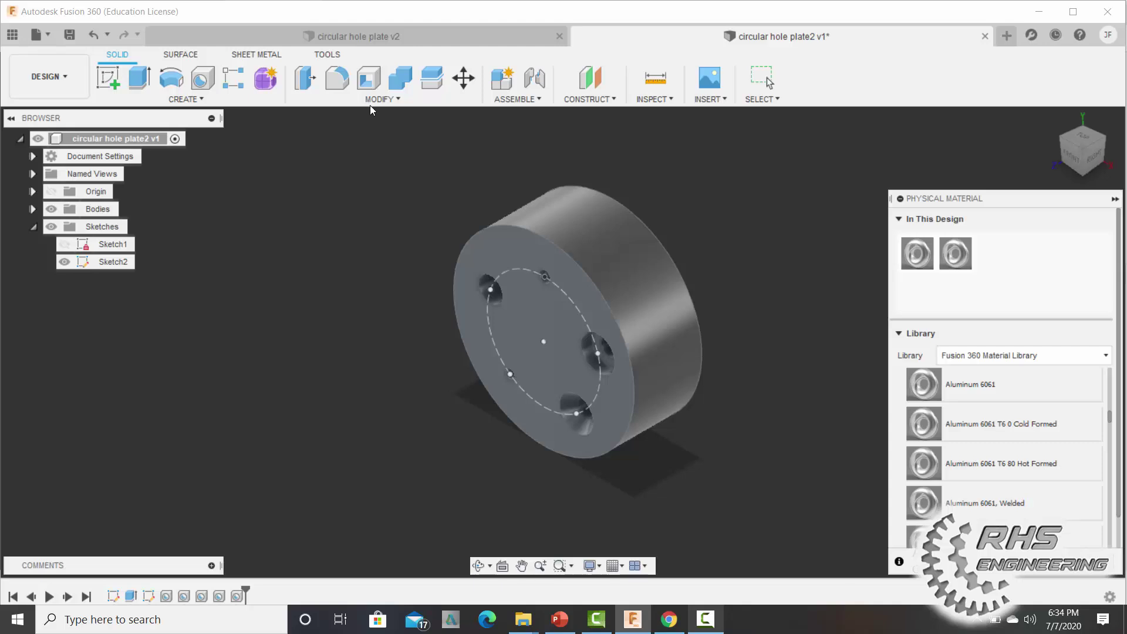
key("Escape")
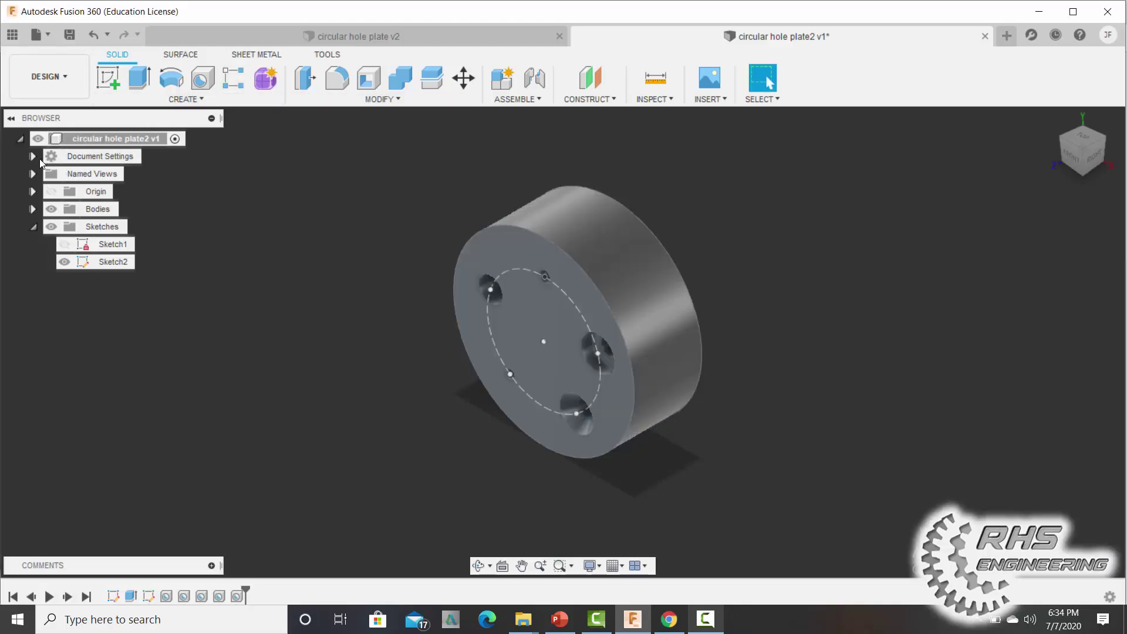
Examine the plate's properties, including its mass, volume and physical material, and close them
right_click(71, 153)
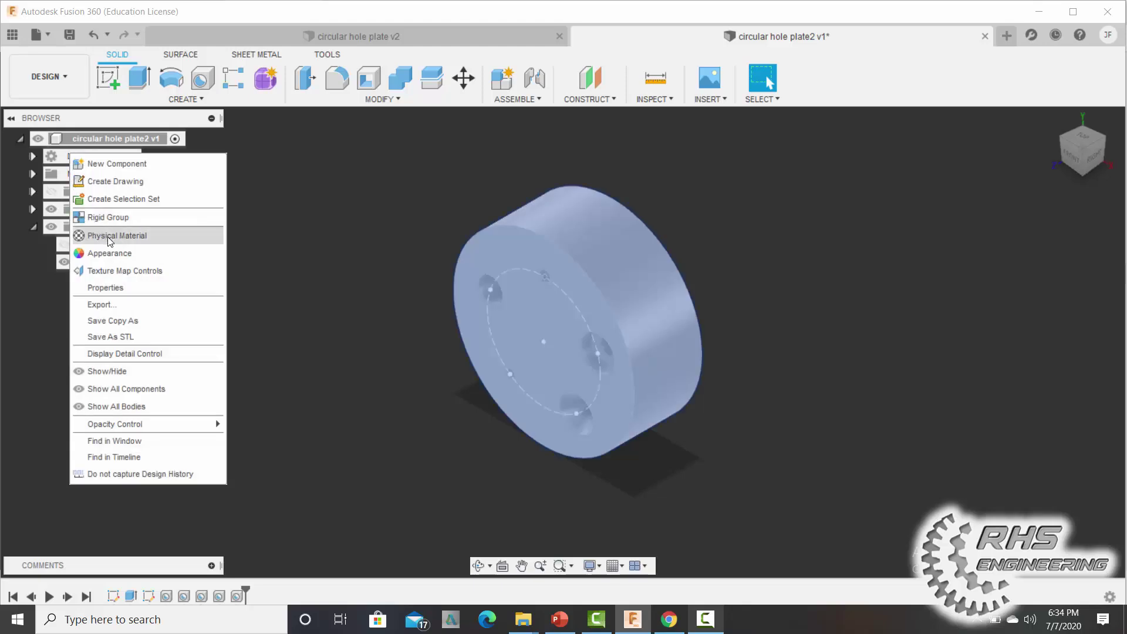
left_click(115, 288)
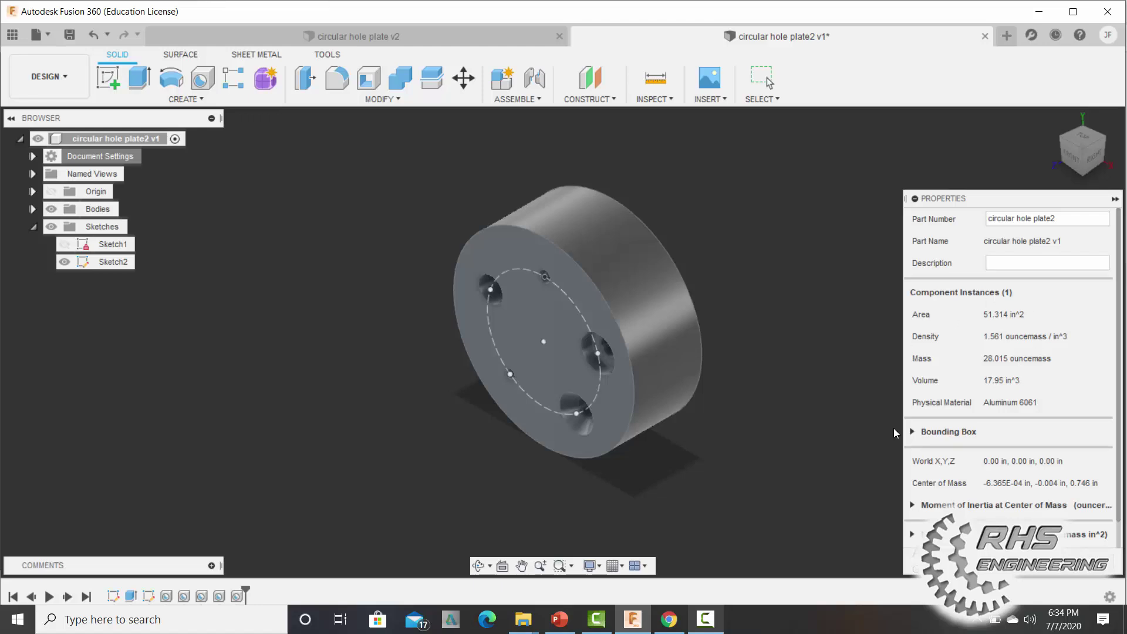
key("Escape")
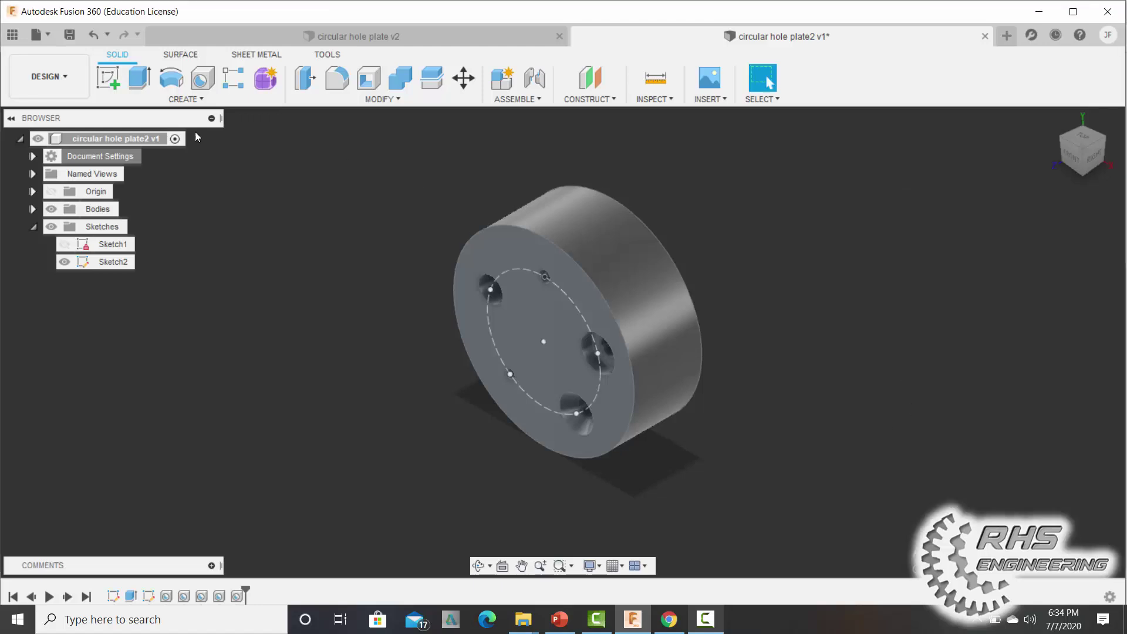
Save the plate design as a new version with the description "User Saved"
left_click(39, 40)
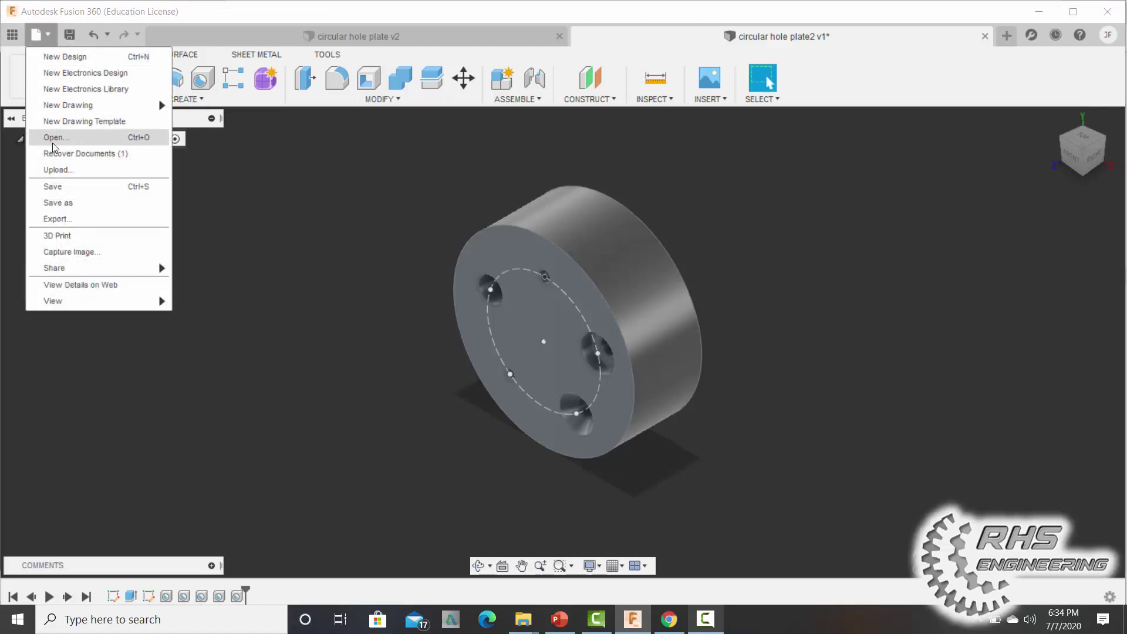
left_click(56, 186)
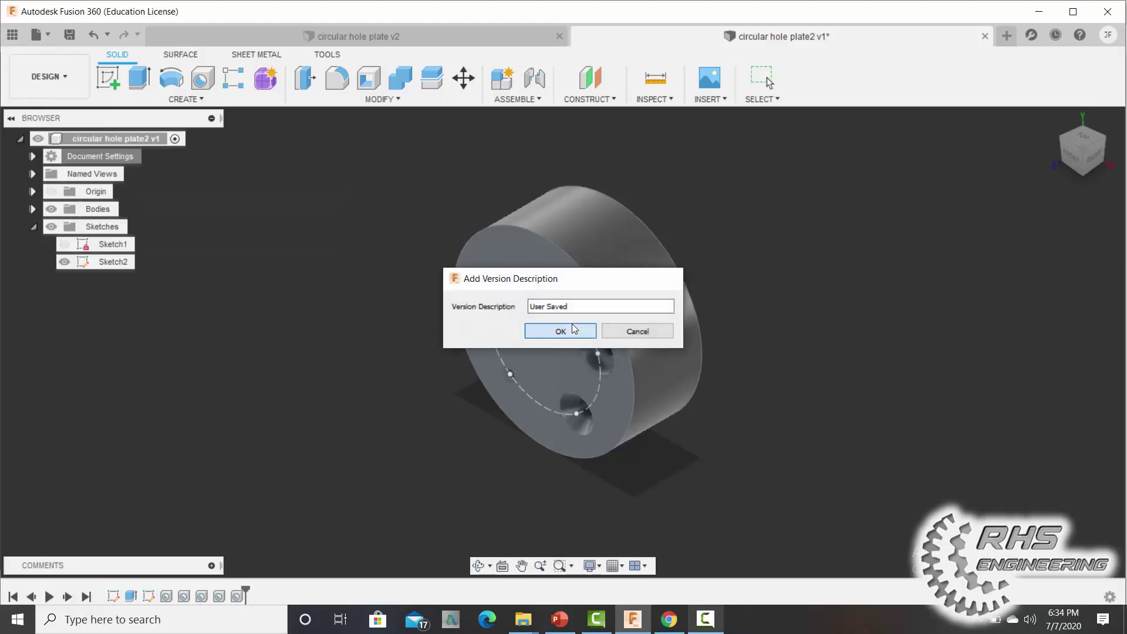
left_click(560, 330)
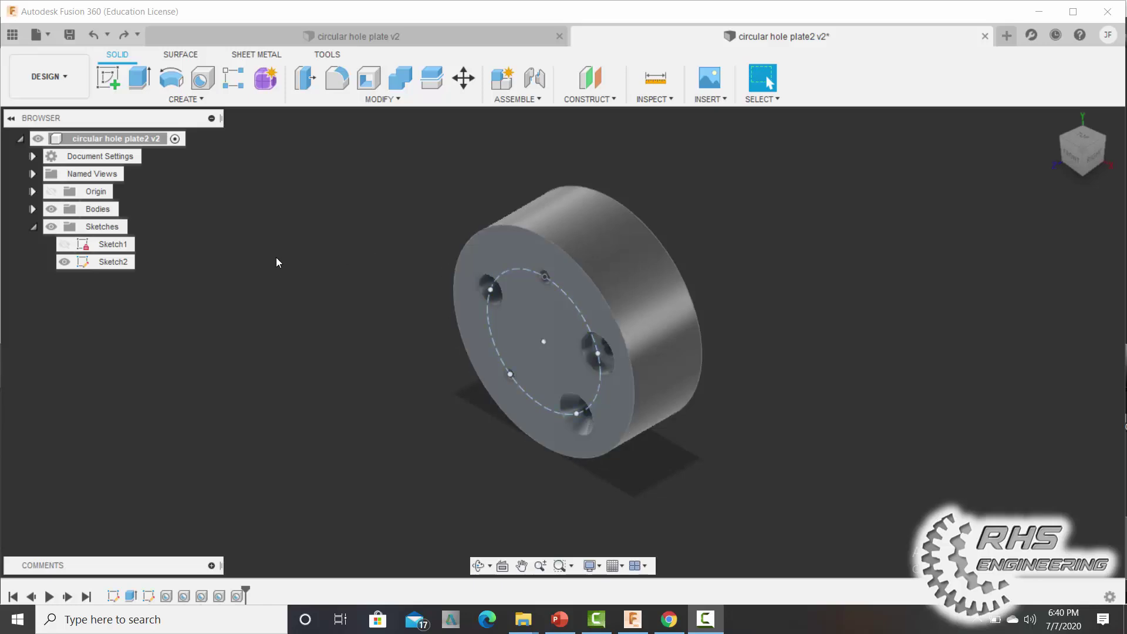
Hide Sketch2 with the construction circle and pattern points
right_click(104, 266)
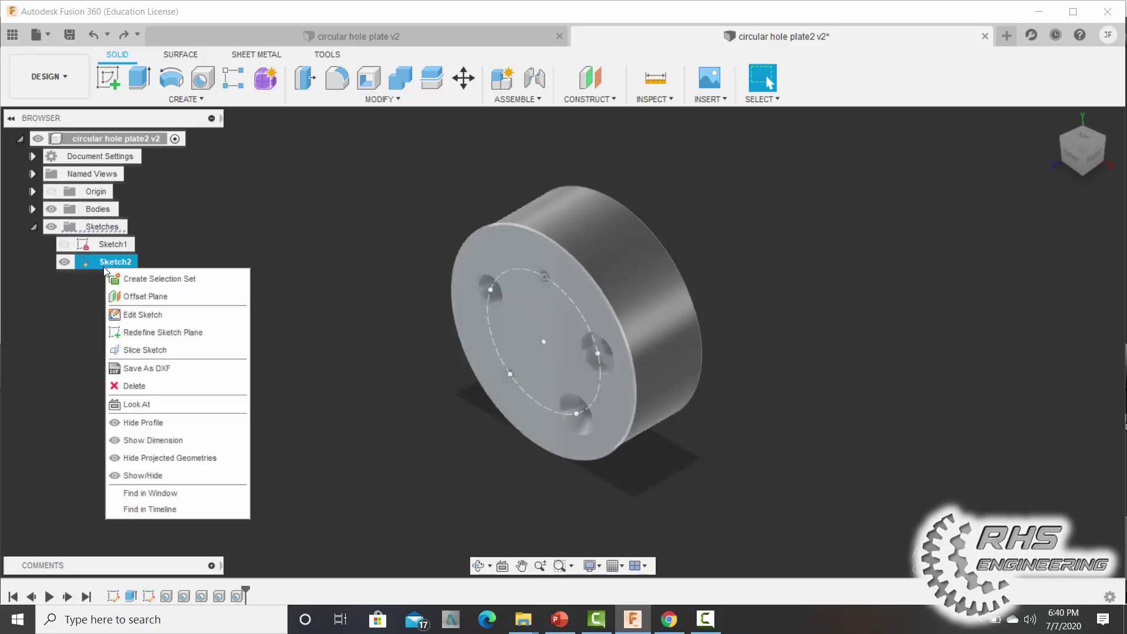
left_click(147, 476)
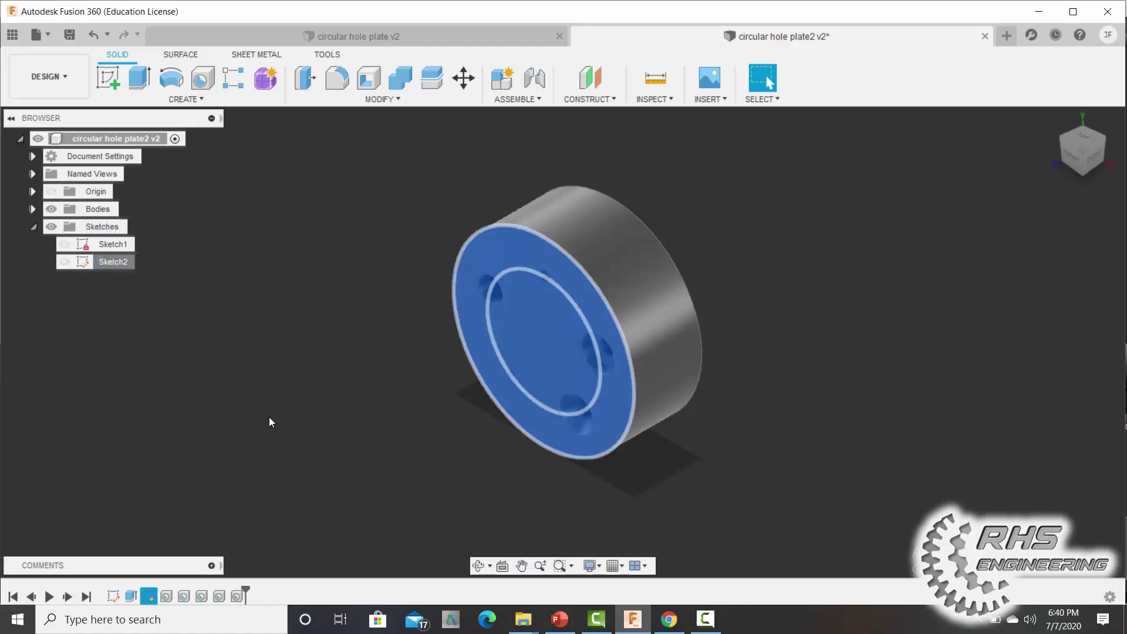